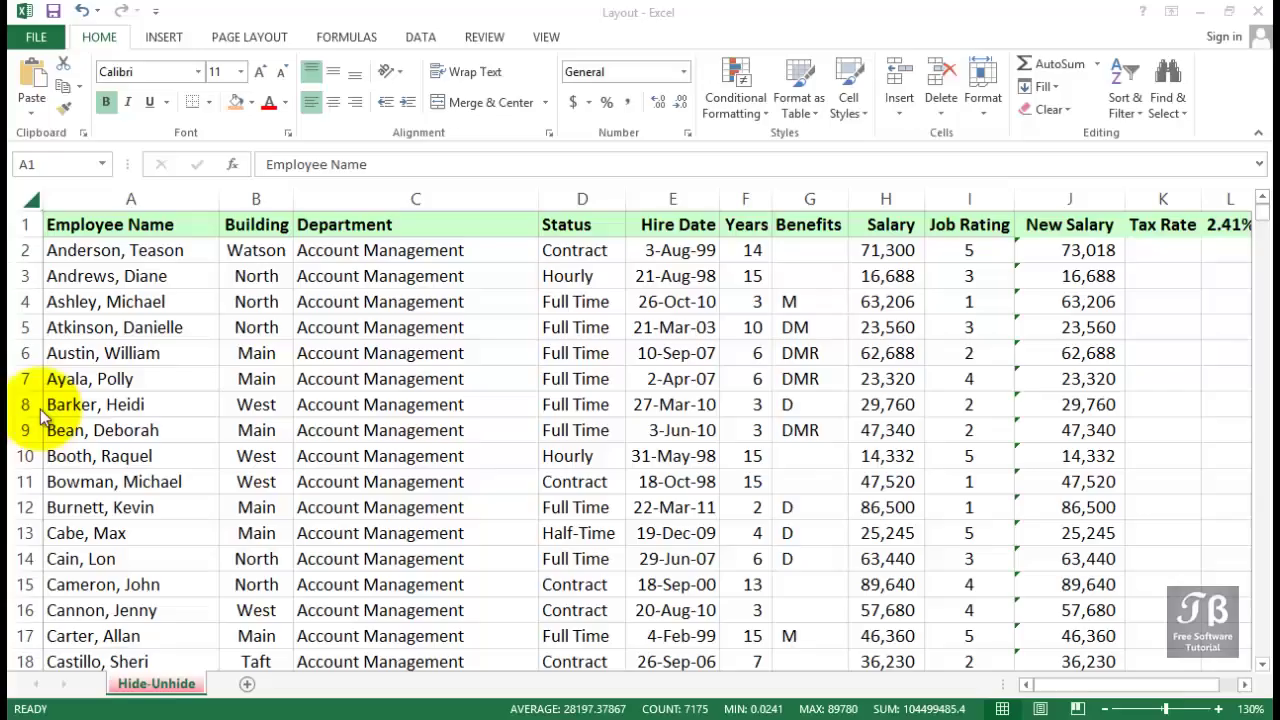
# - Hide the Building column (column B) of the employee table
pyautogui.hotkey('ctrl', 'a')
pyautogui.click(180, 229)
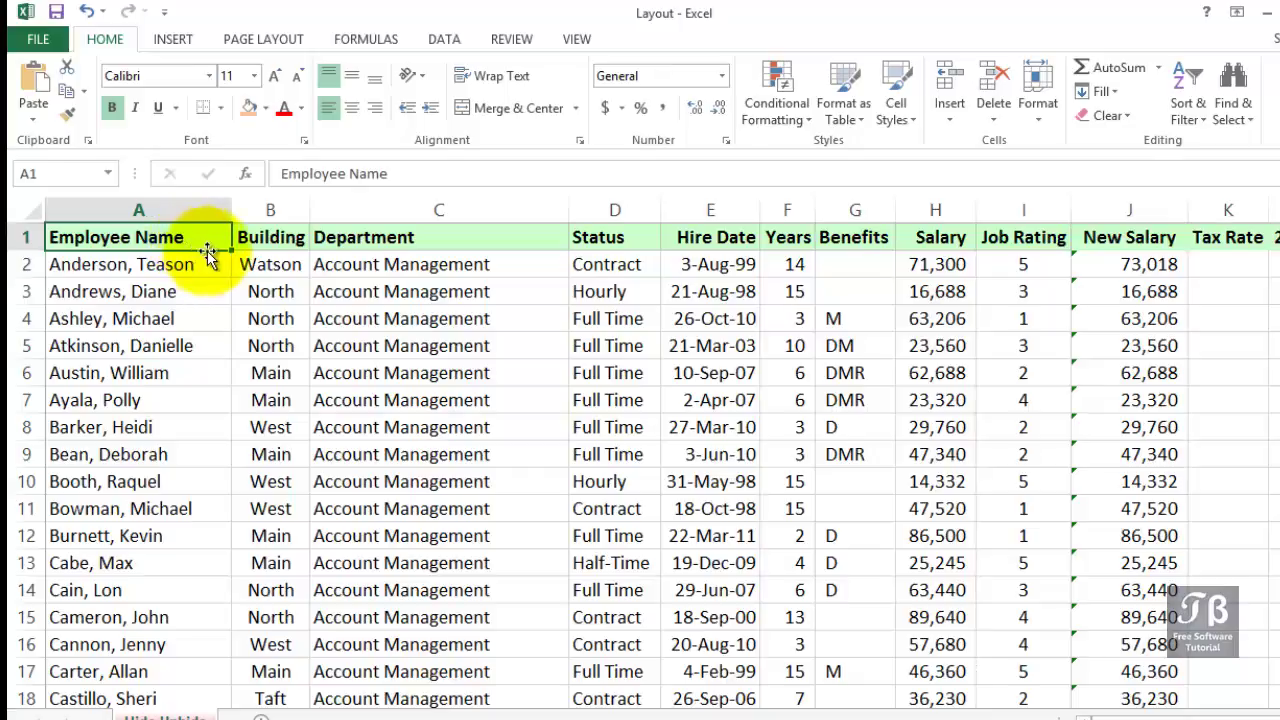
pyautogui.click(274, 209)
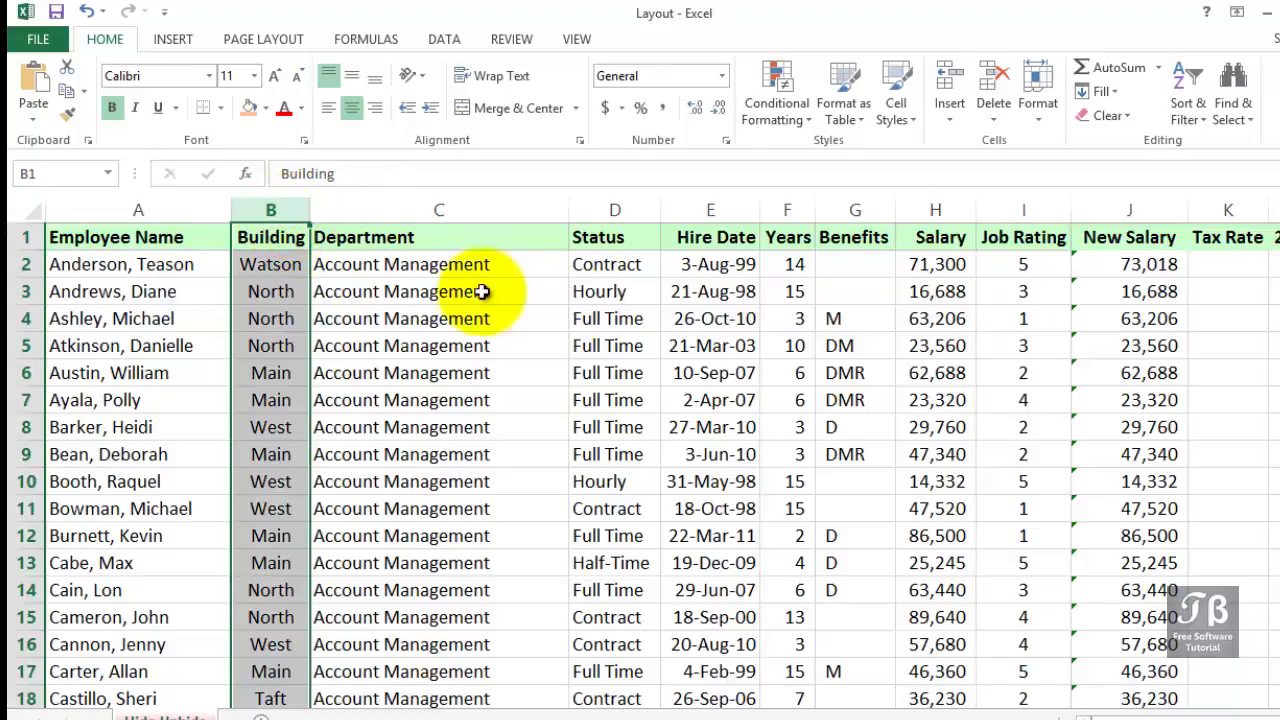
pyautogui.click(1033, 118)
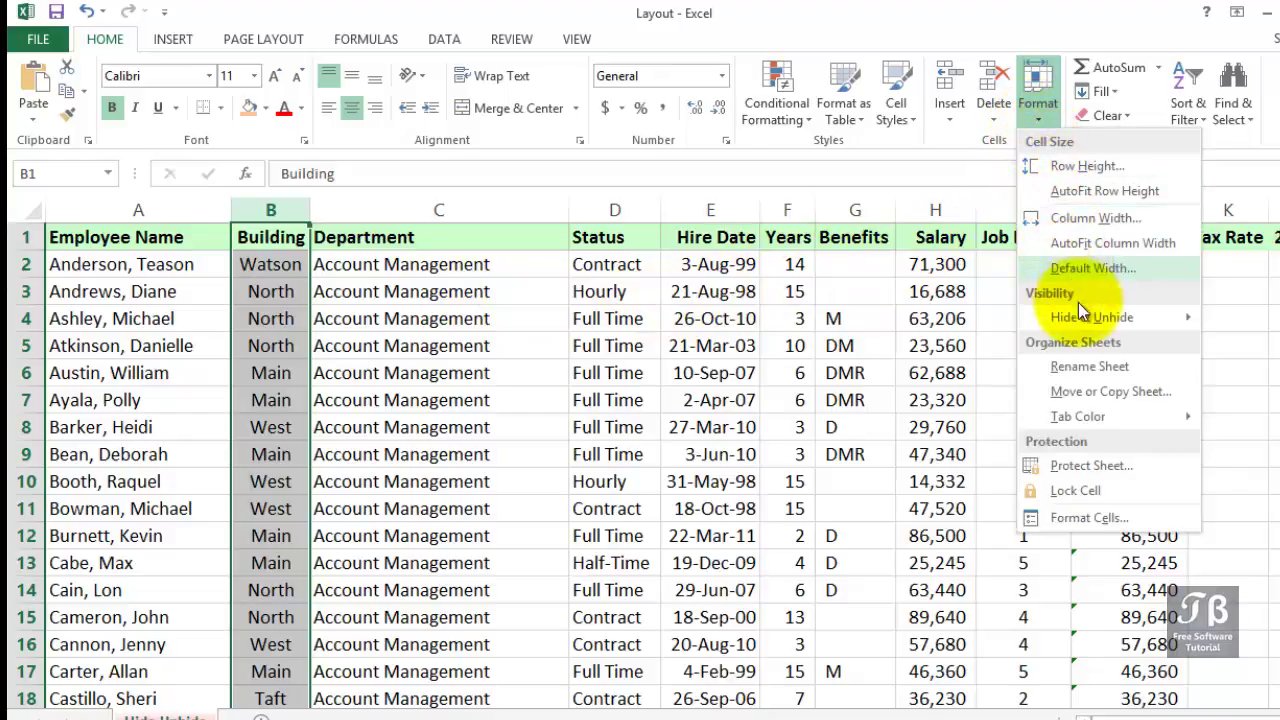
pyautogui.moveTo(1080, 318)
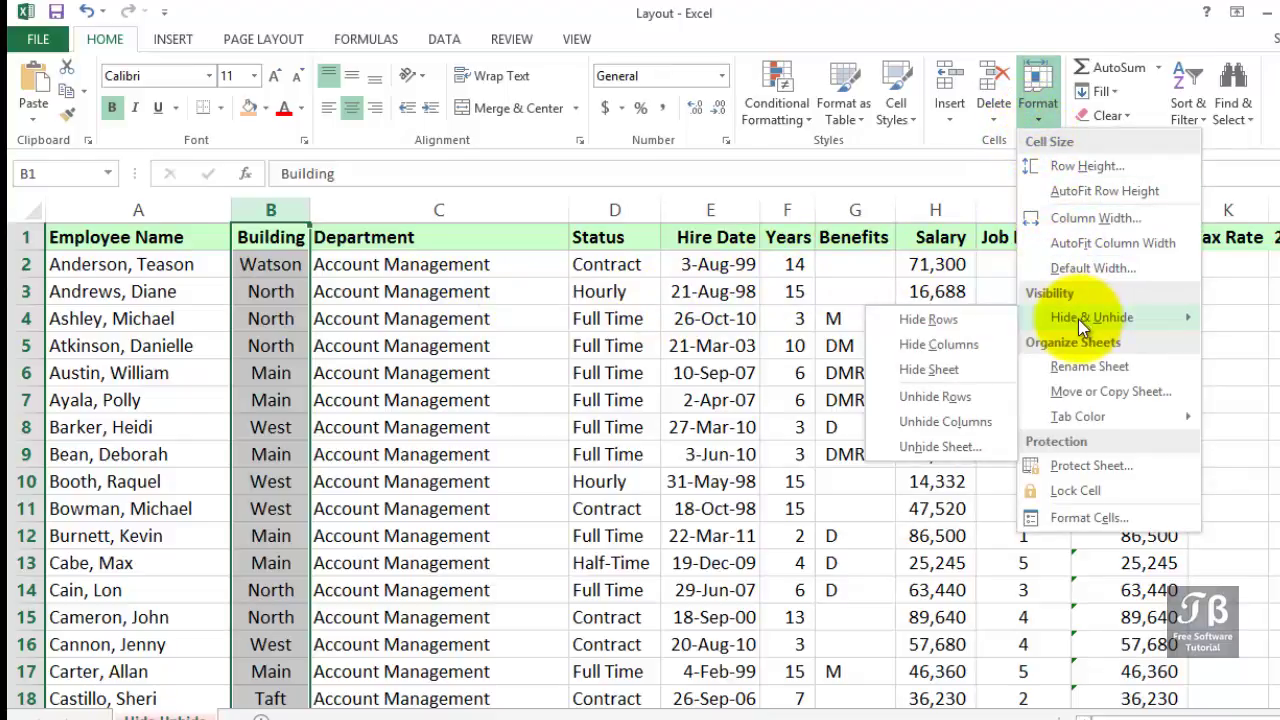
pyautogui.click(945, 343)
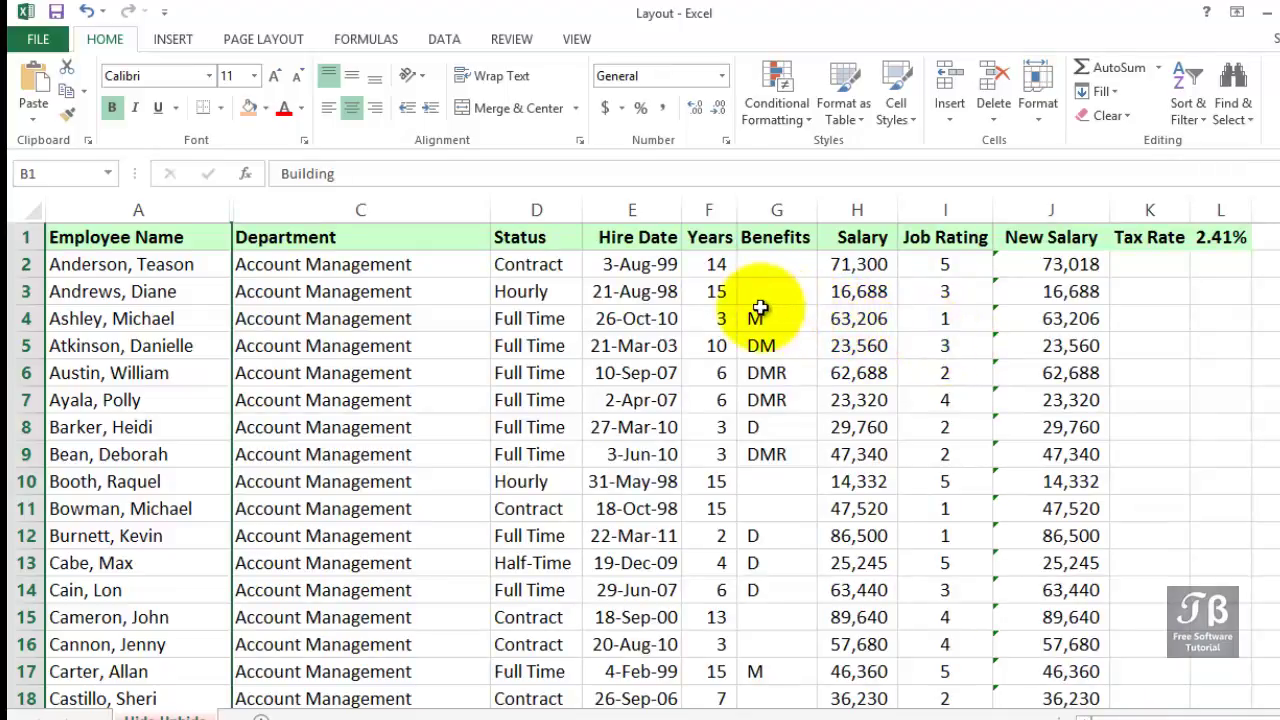
# - Hide the Hire Date column (column E)
pyautogui.click(632, 209)
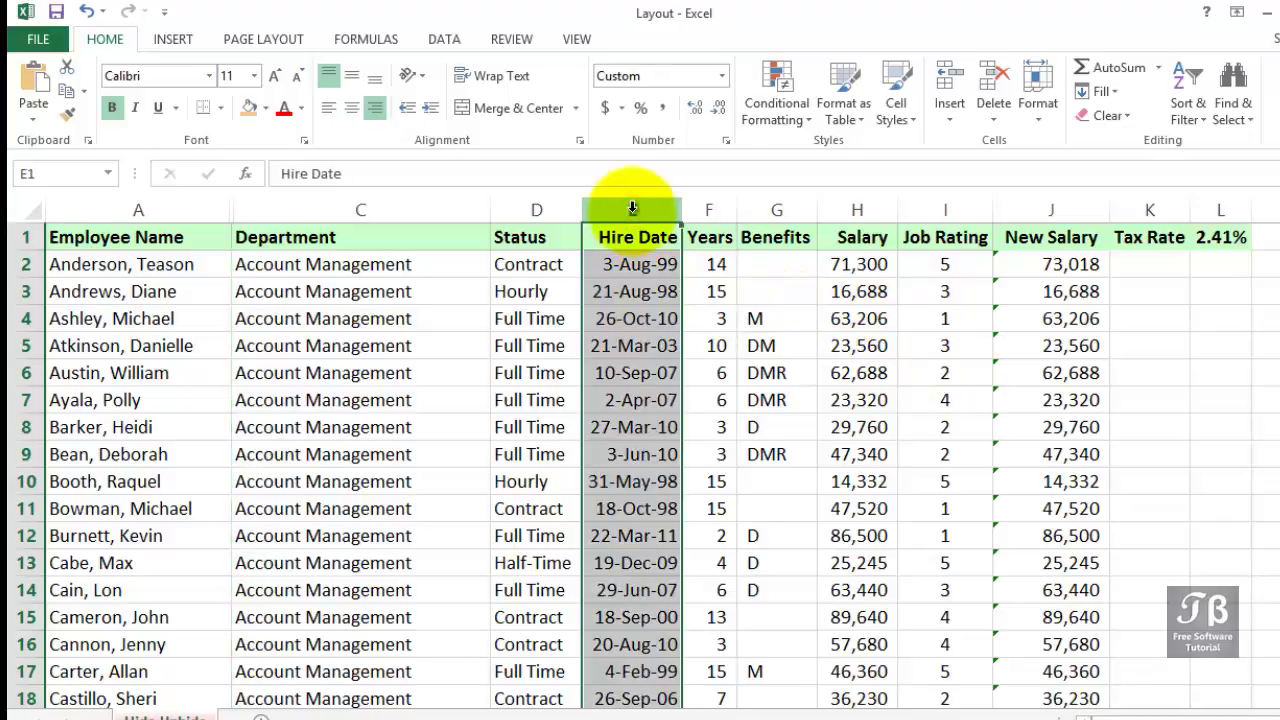
pyautogui.rightClick(632, 209)
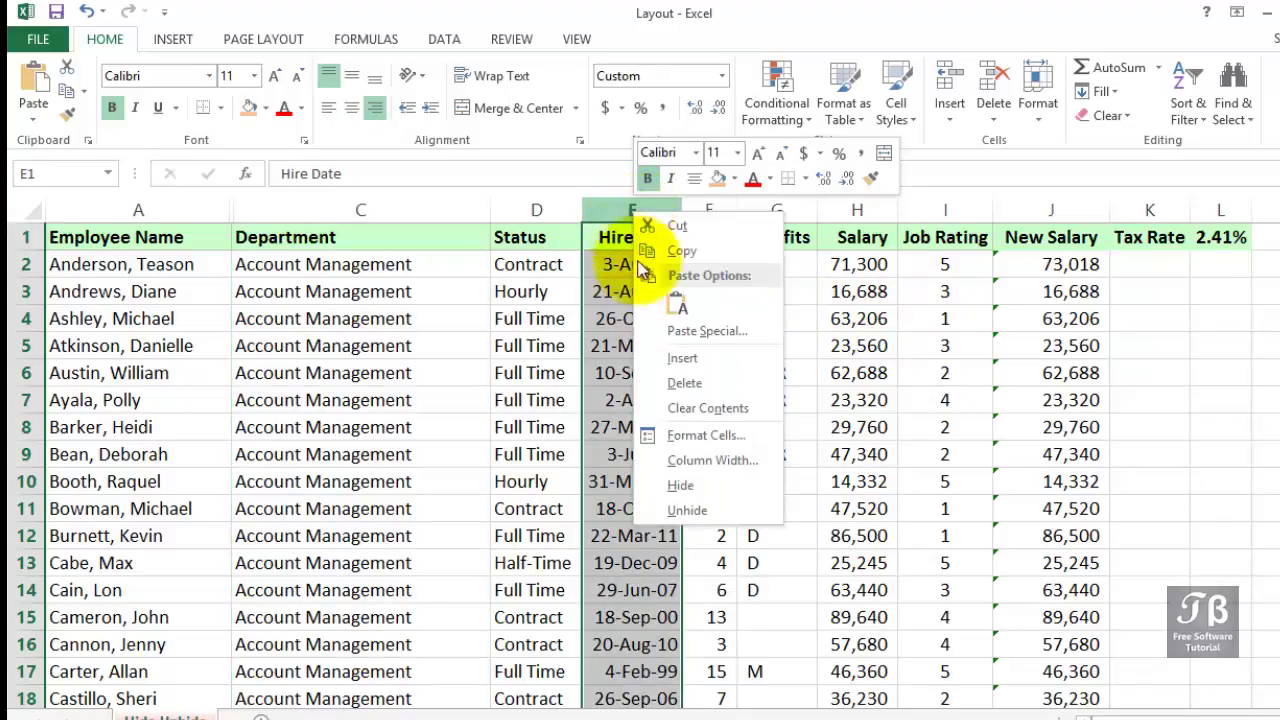
pyautogui.click(665, 482)
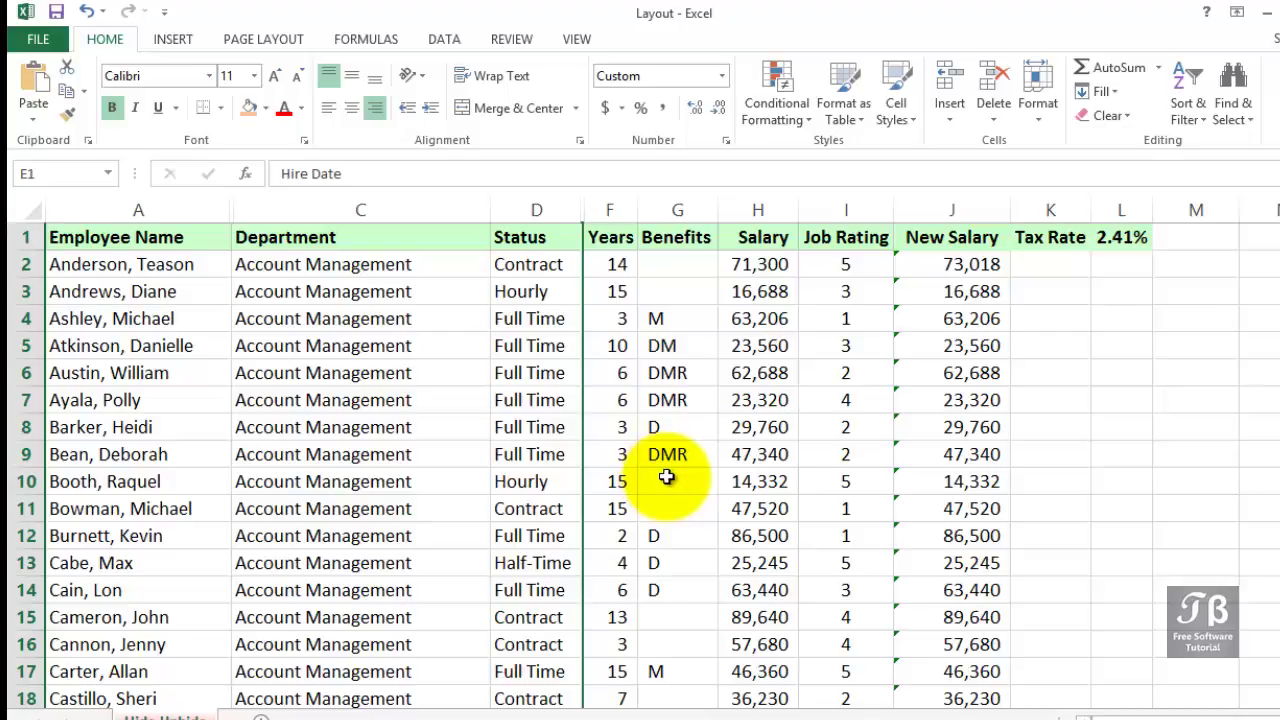
# - Hide the non-adjacent Salary and New Salary columns (H and J) together
pyautogui.keyDown('ctrl'); pyautogui.click(761, 209); pyautogui.keyUp('ctrl')
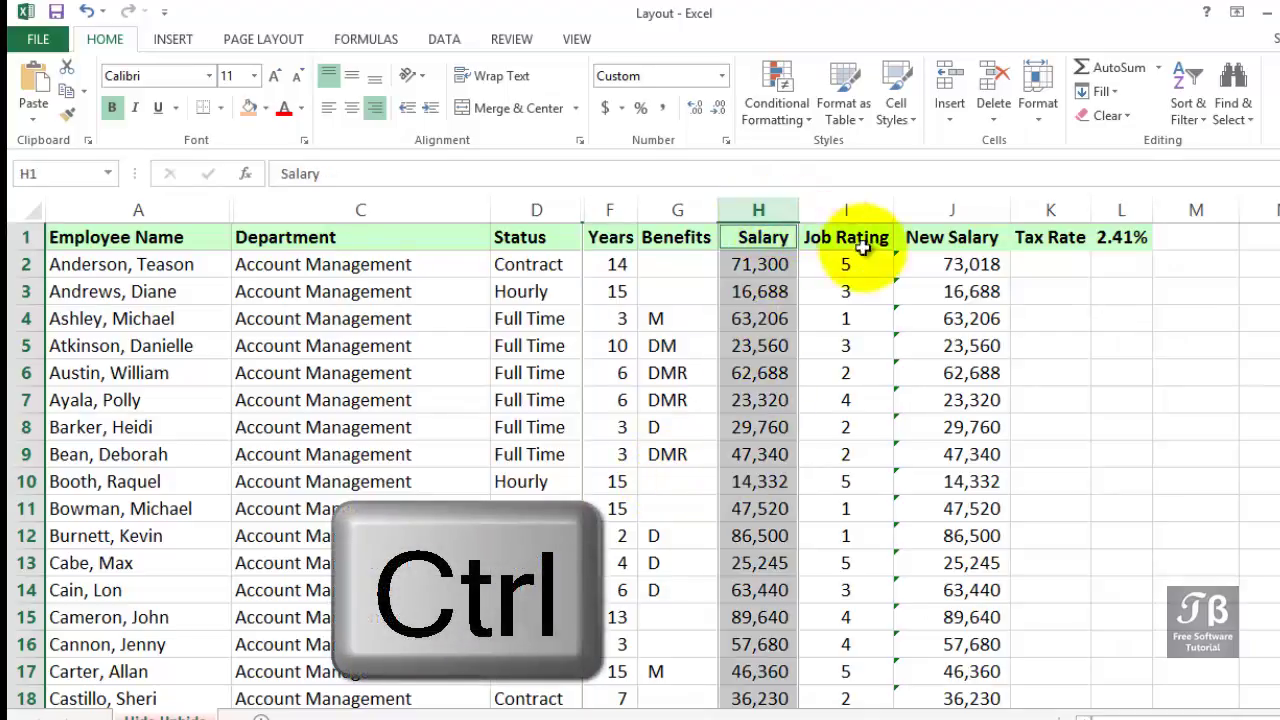
pyautogui.keyDown('ctrl'); pyautogui.click(940, 209); pyautogui.keyUp('ctrl')
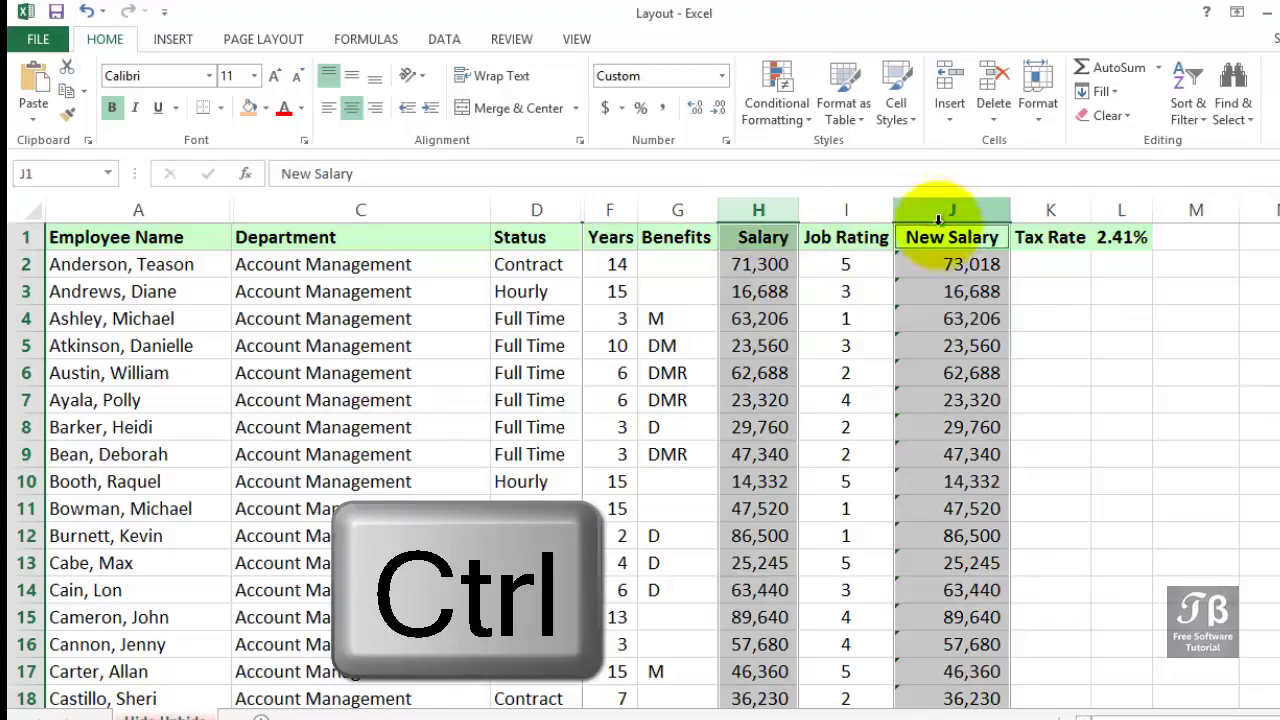
pyautogui.rightClick(925, 235)
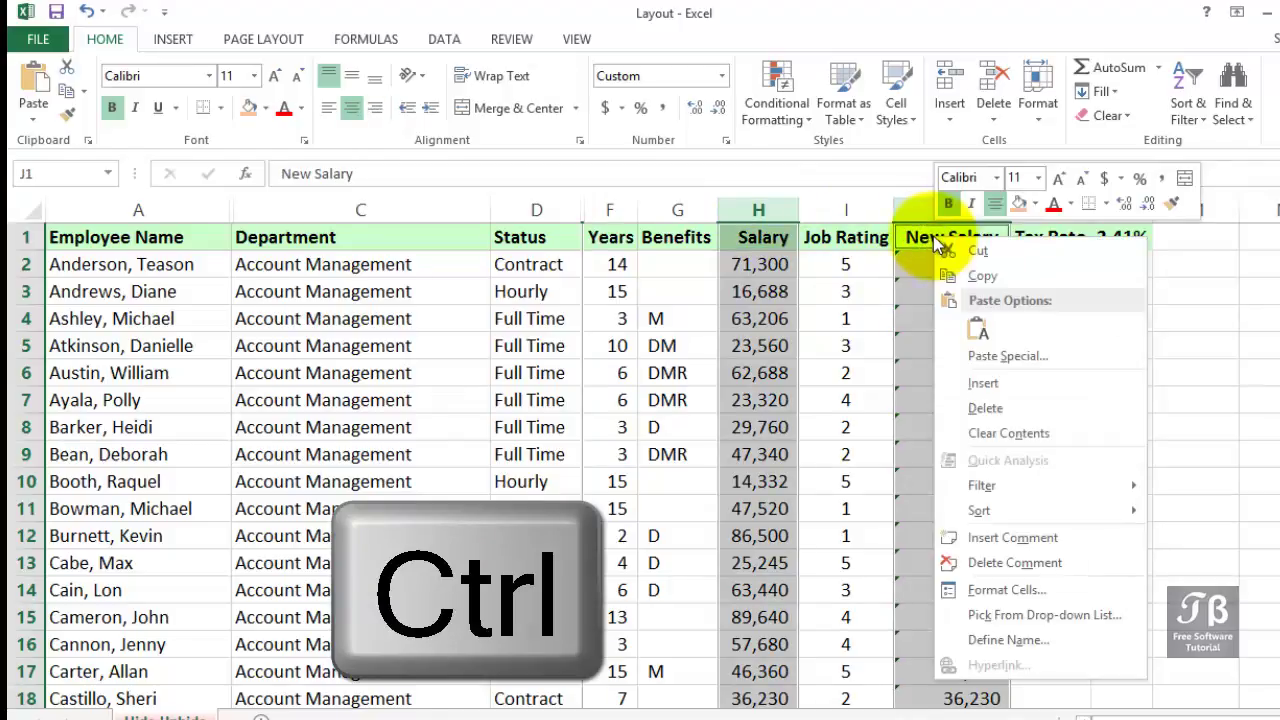
pyautogui.press('Escape')
pyautogui.rightClick(940, 225)
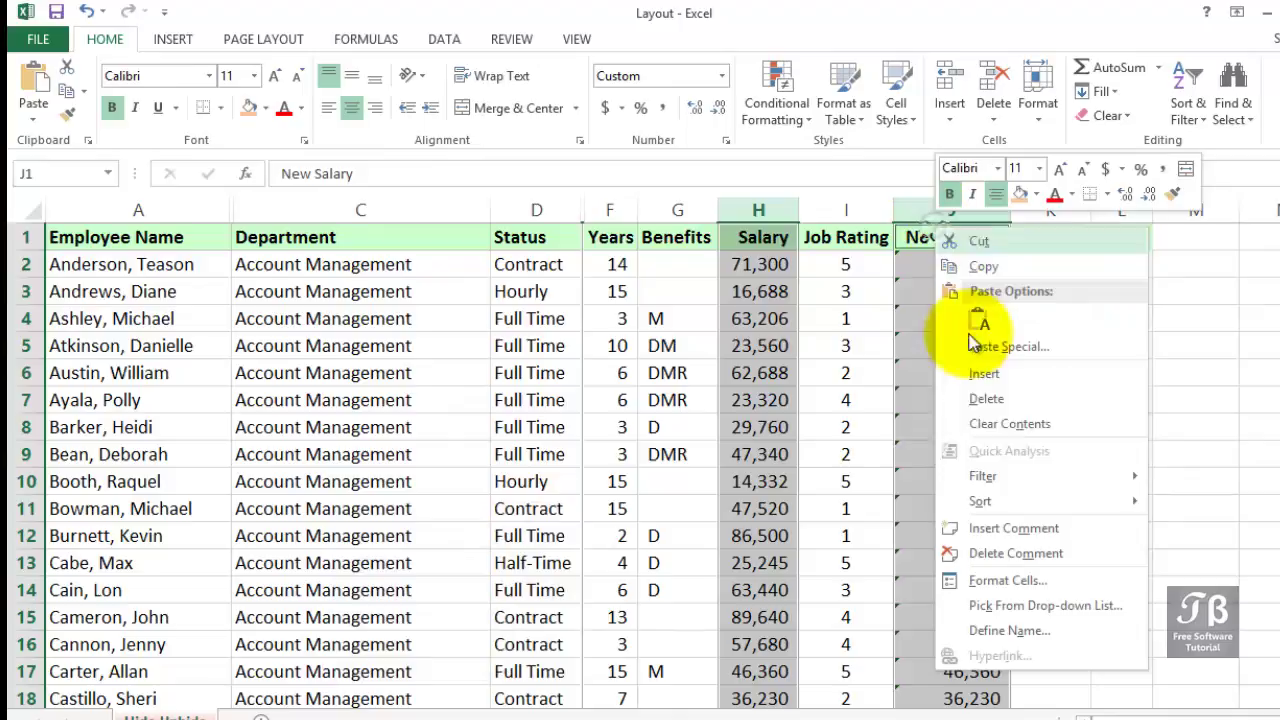
pyautogui.press('Escape')
pyautogui.rightClick(909, 213)
pyautogui.click(943, 480)
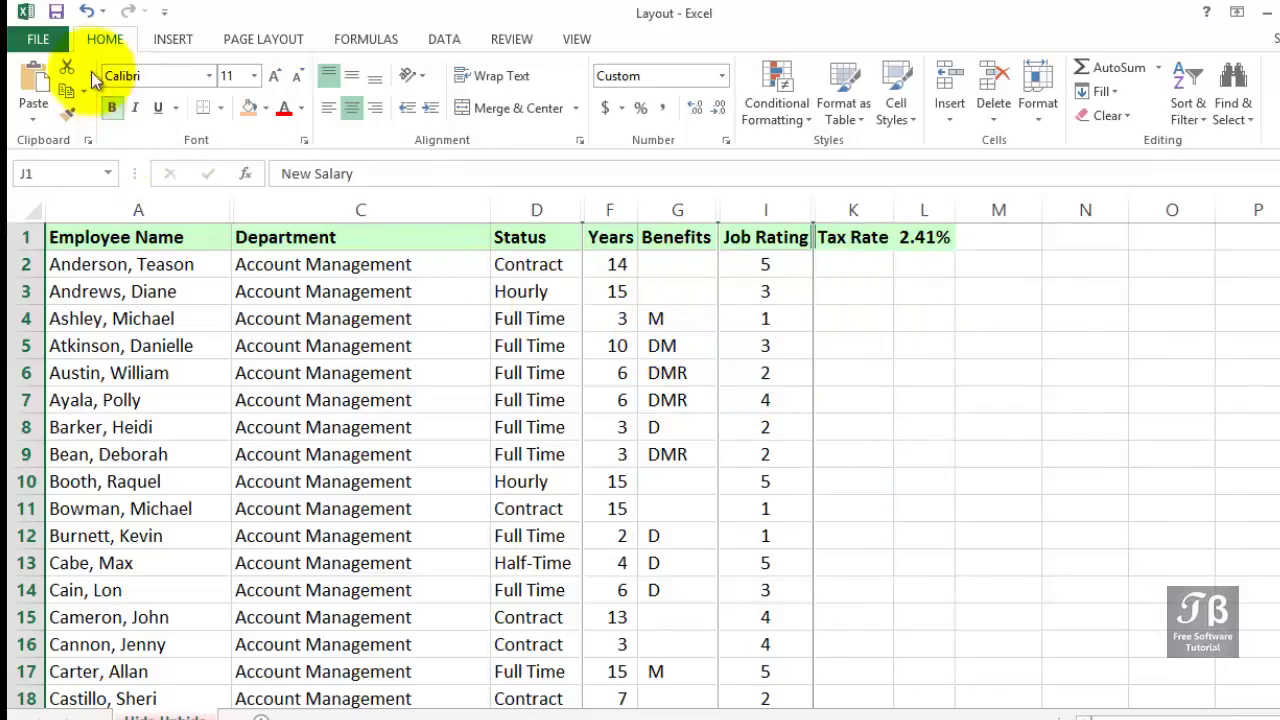
# - Check in the print preview how the sheet prints with its hidden columns, and return to the worksheet
pyautogui.click(38, 39)
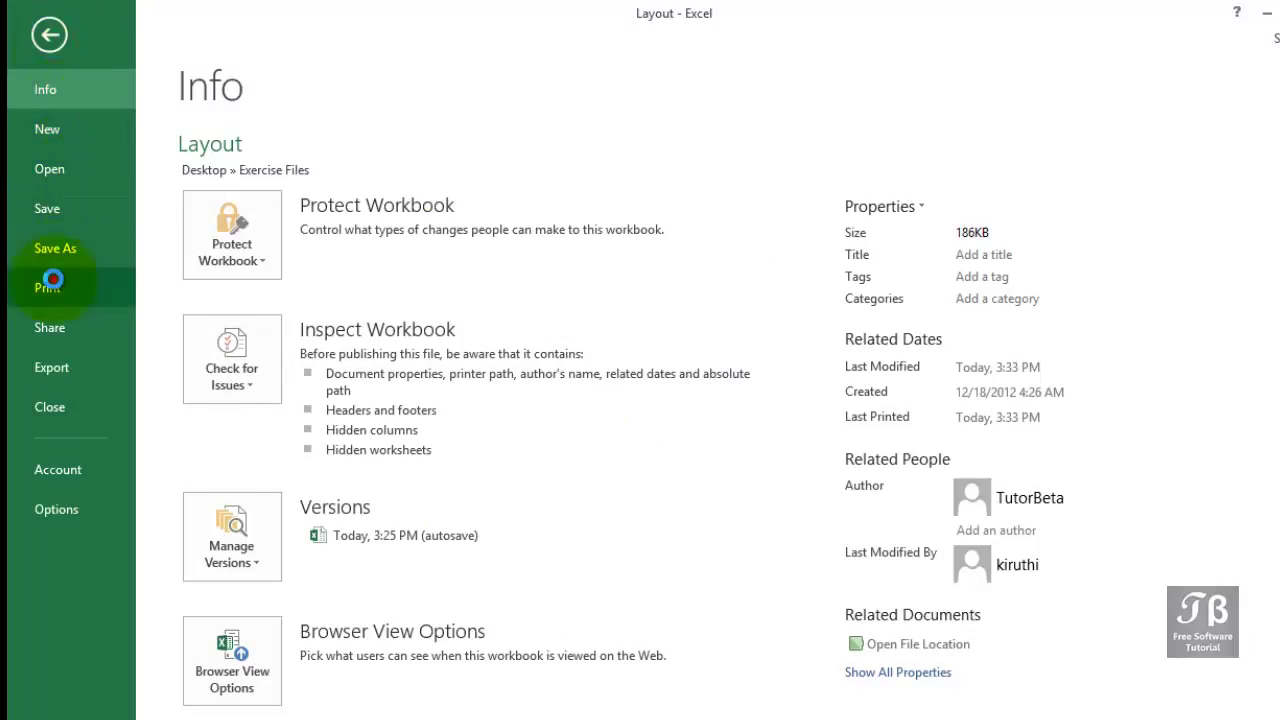
pyautogui.click(50, 283)
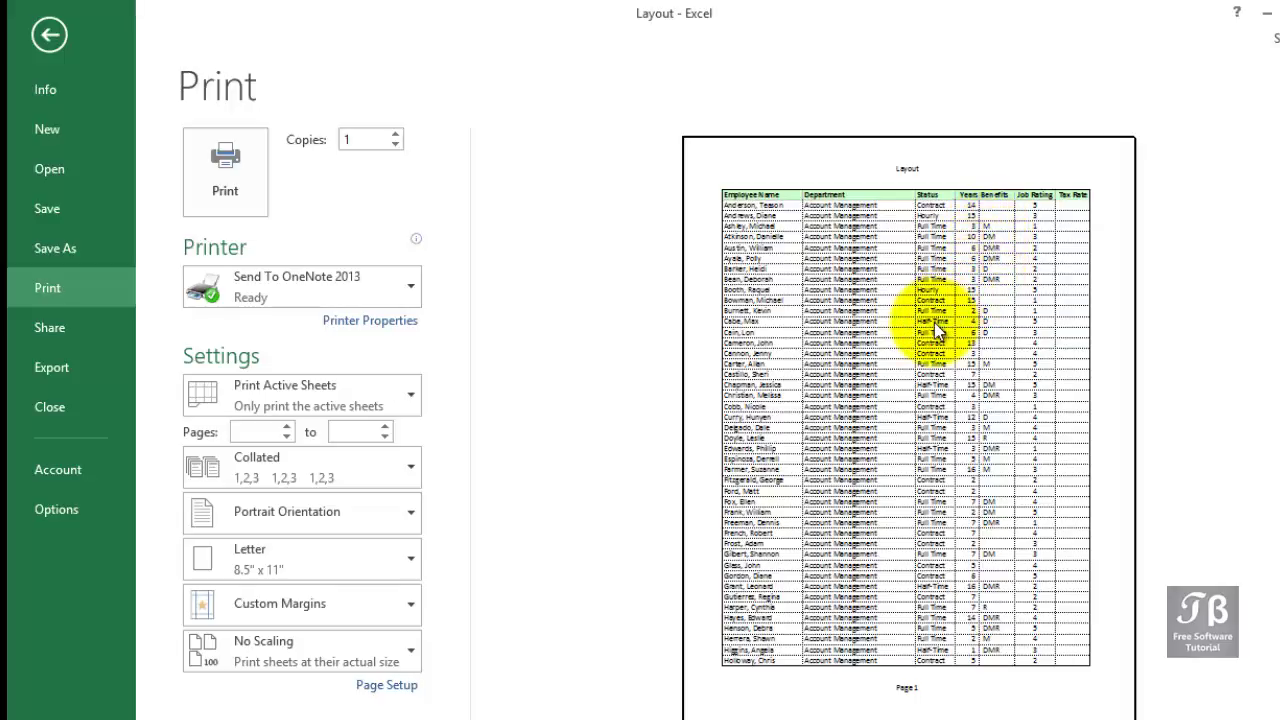
pyautogui.click(61, 45)
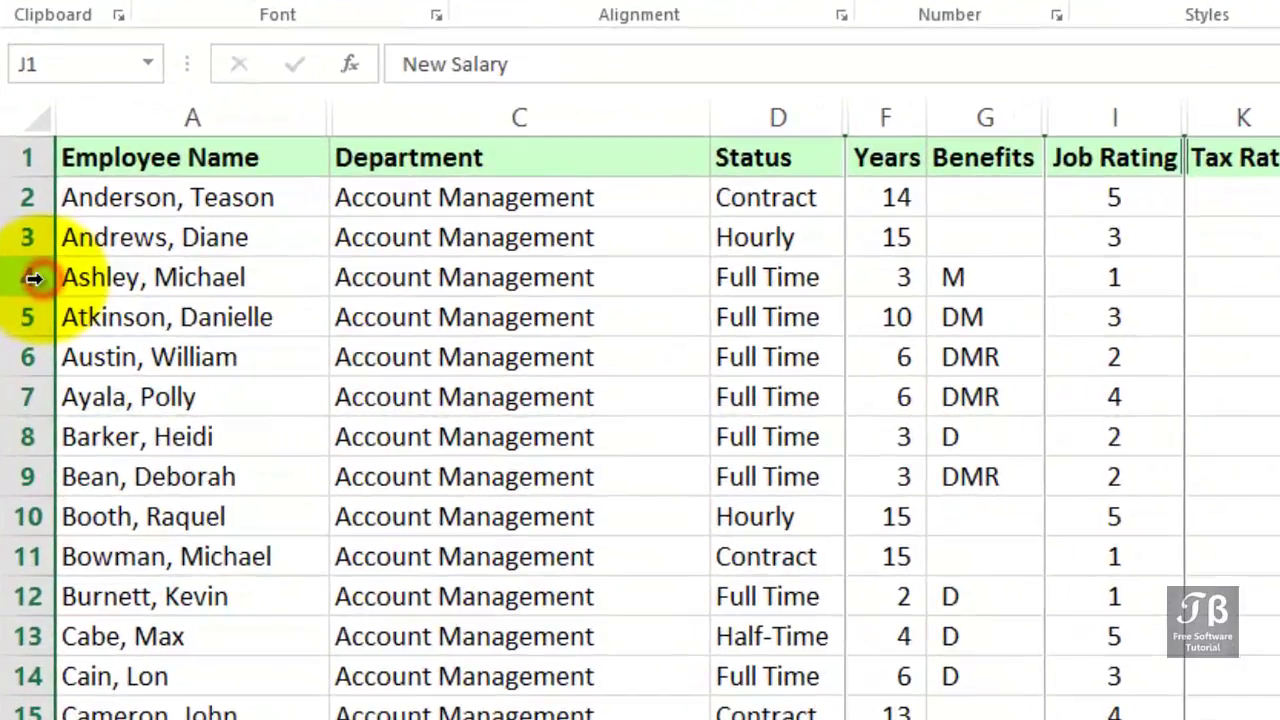
# - Hide row 4 of the employee list
pyautogui.click(28, 318)
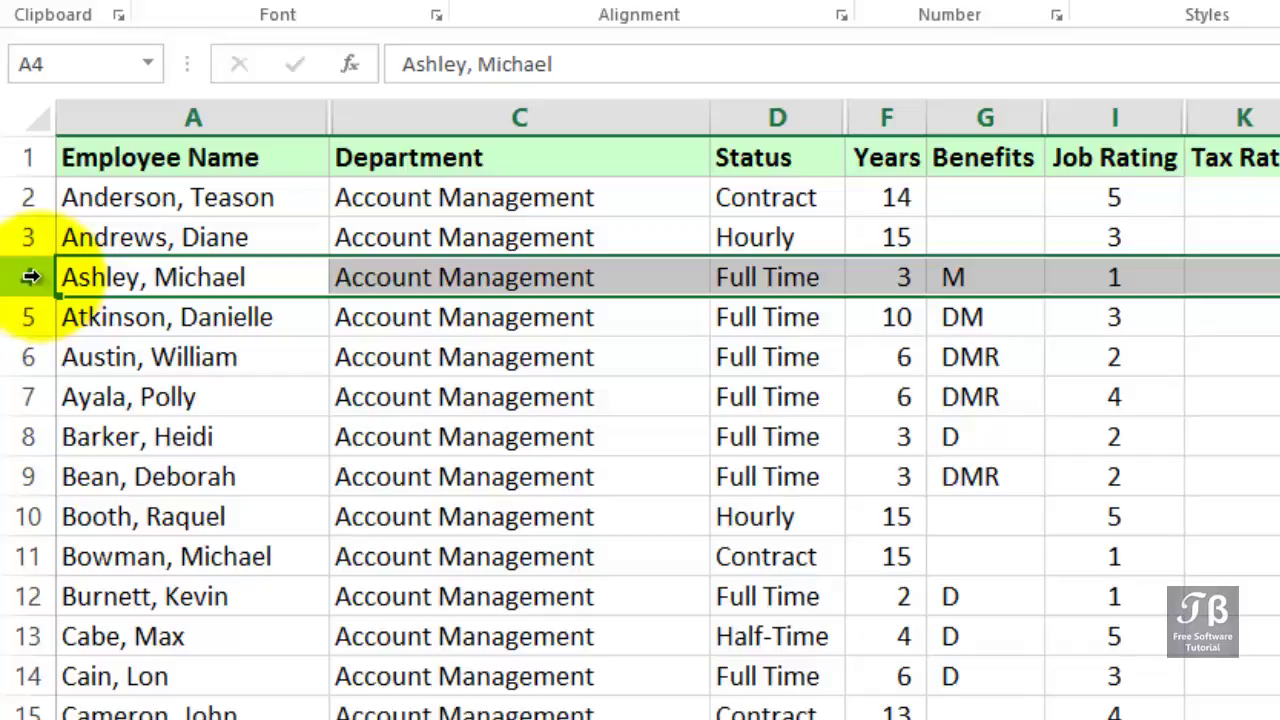
pyautogui.rightClick(32, 277)
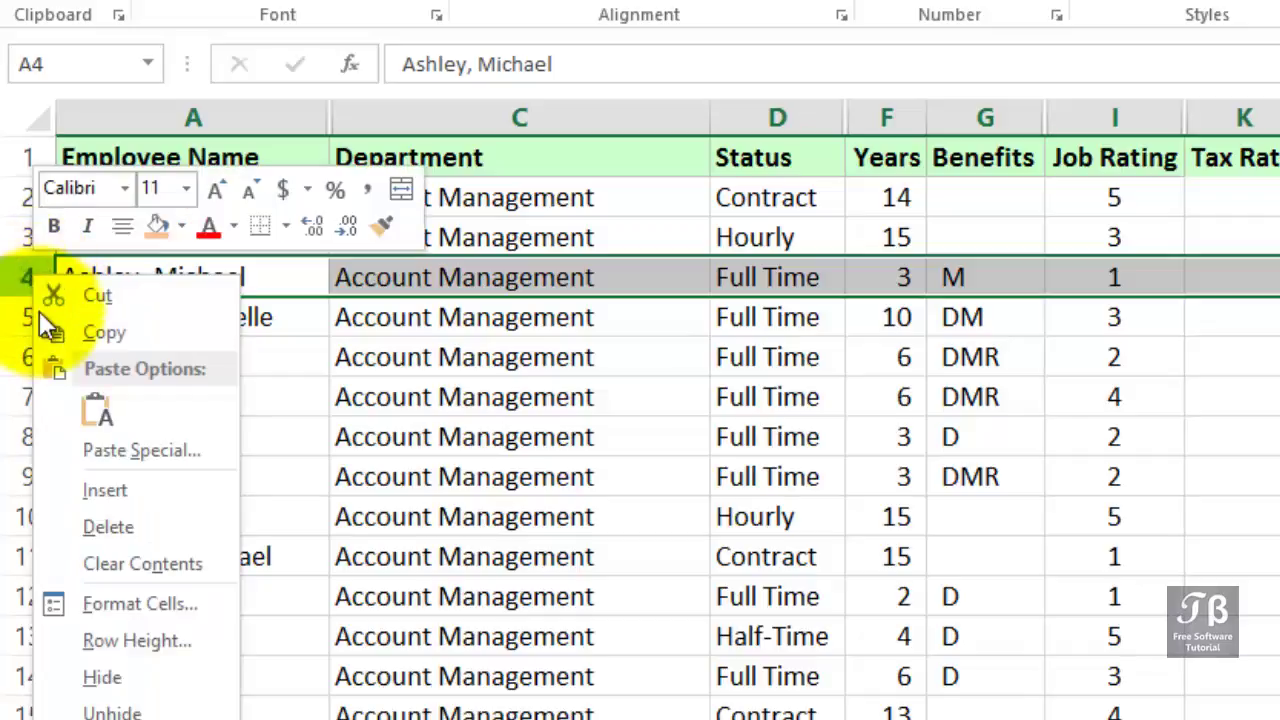
pyautogui.click(134, 677)
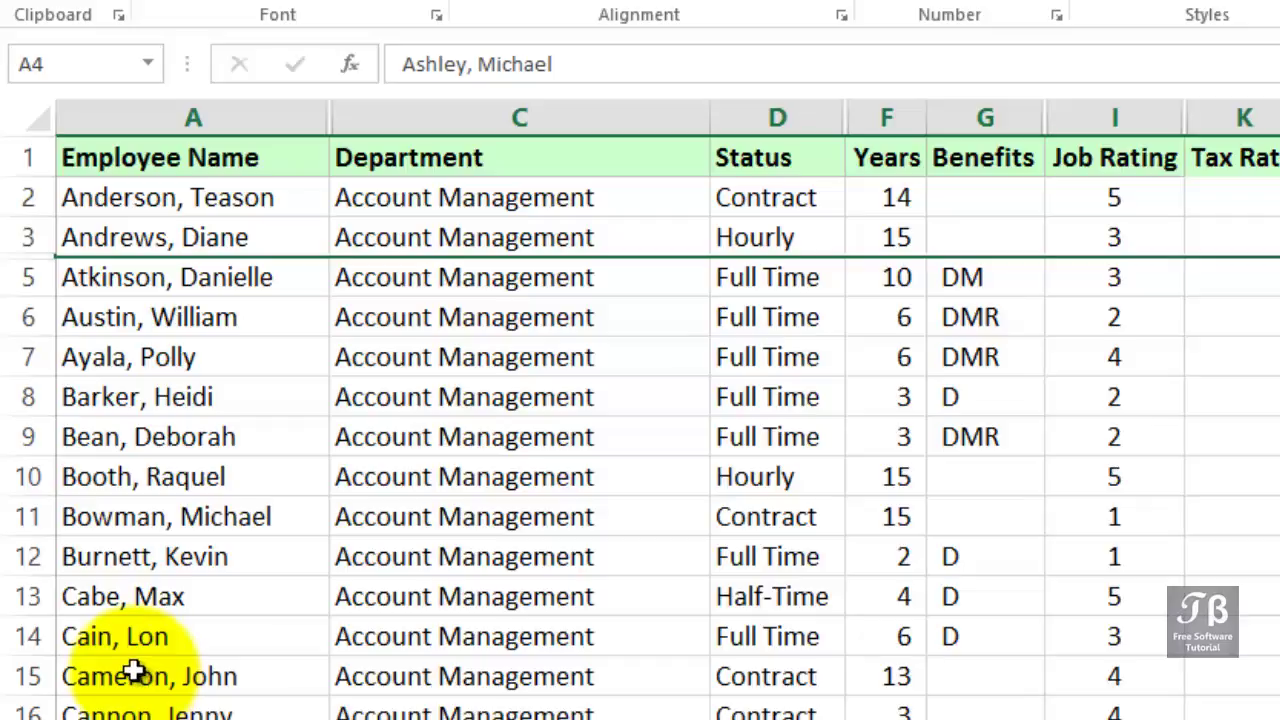
# - Hide rows 7 through 9 of the employee list together
pyautogui.click(30, 318)
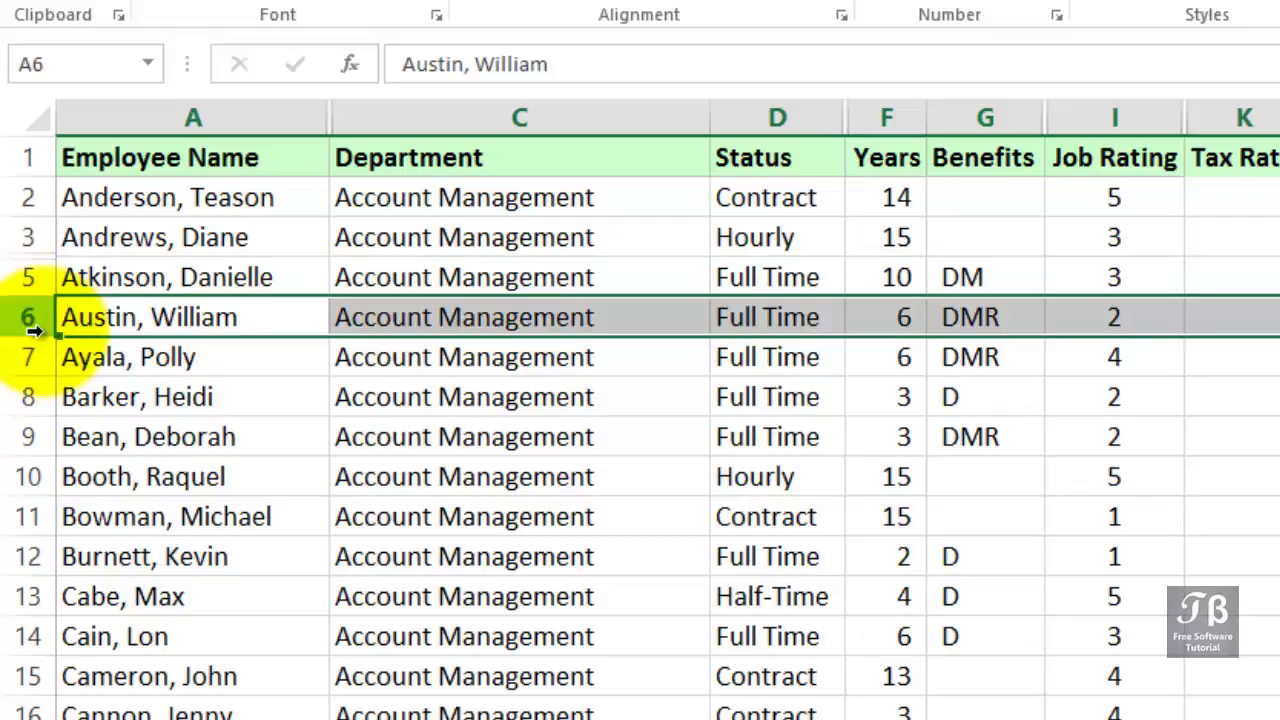
pyautogui.click(44, 364)
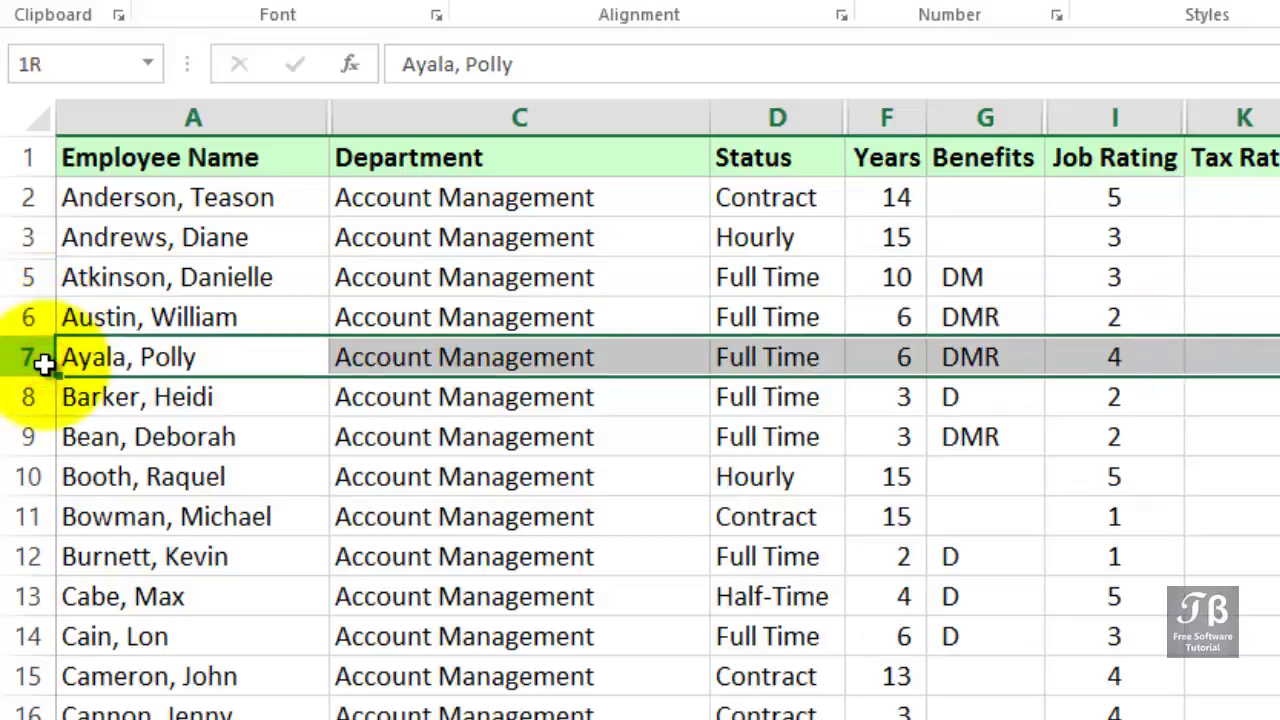
pyautogui.moveTo(44, 364); pyautogui.dragTo(24, 450)
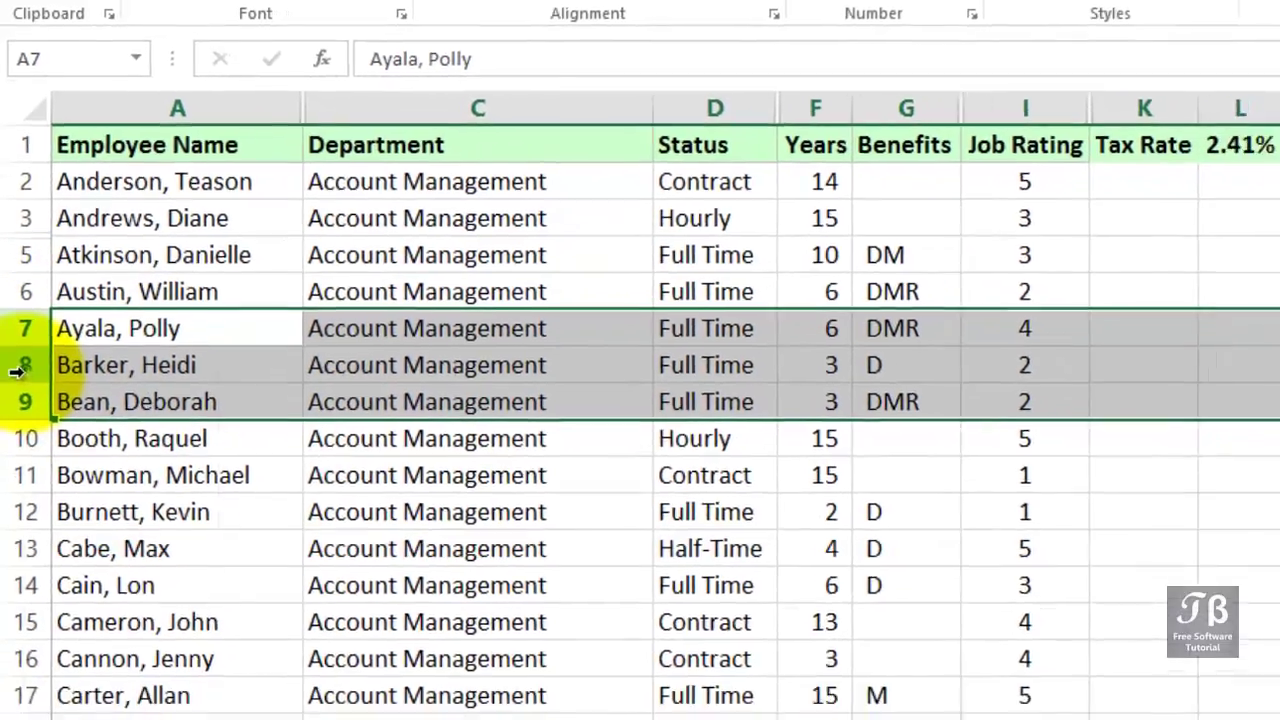
pyautogui.rightClick(18, 372)
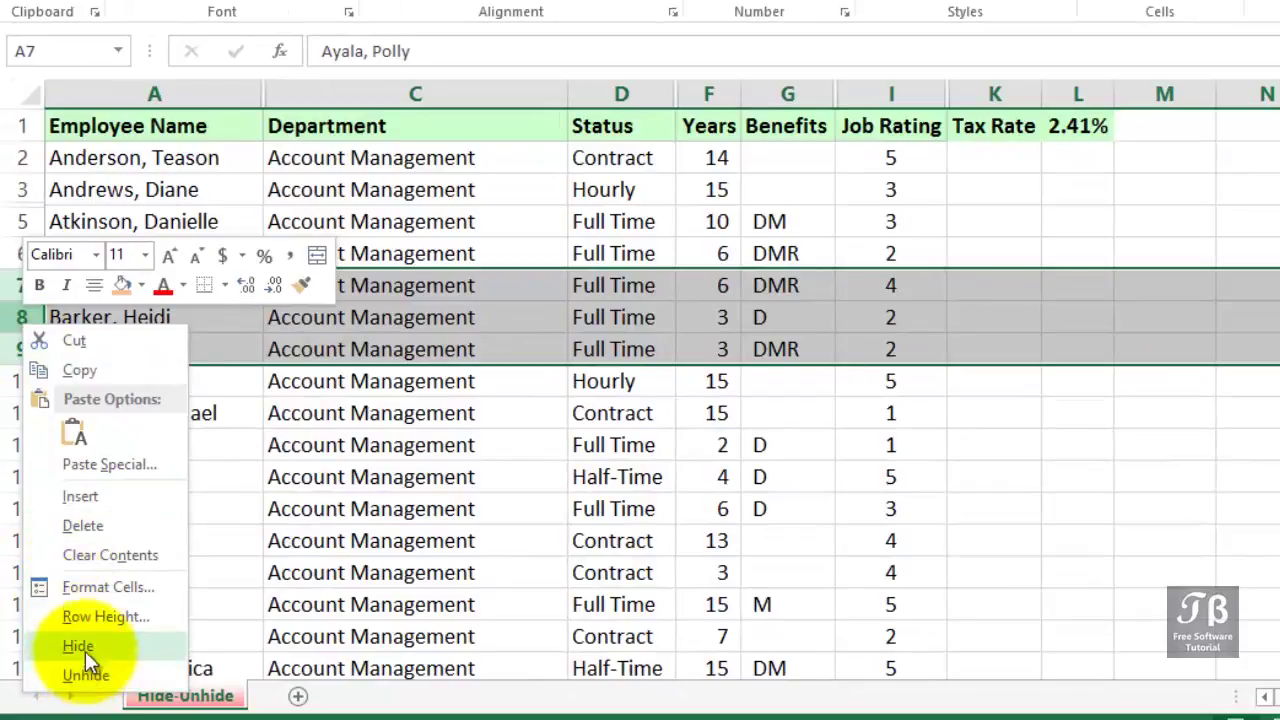
pyautogui.click(82, 648)
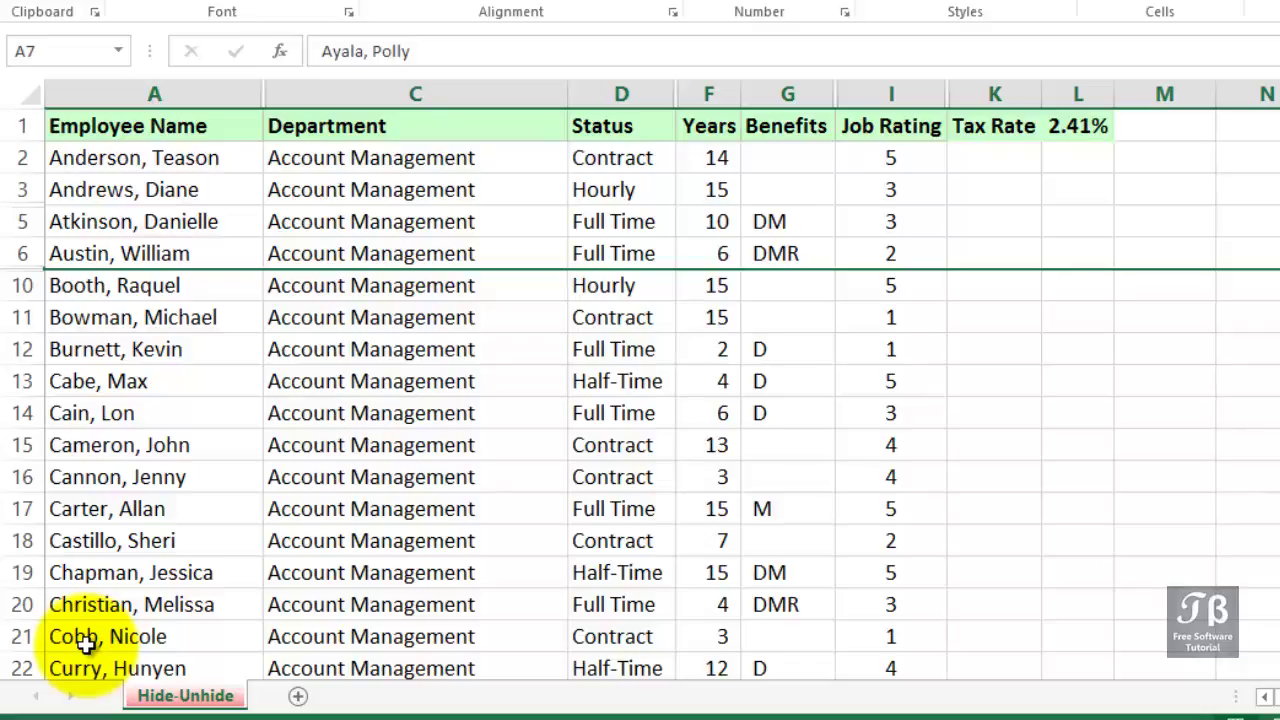
pyautogui.click(180, 256)
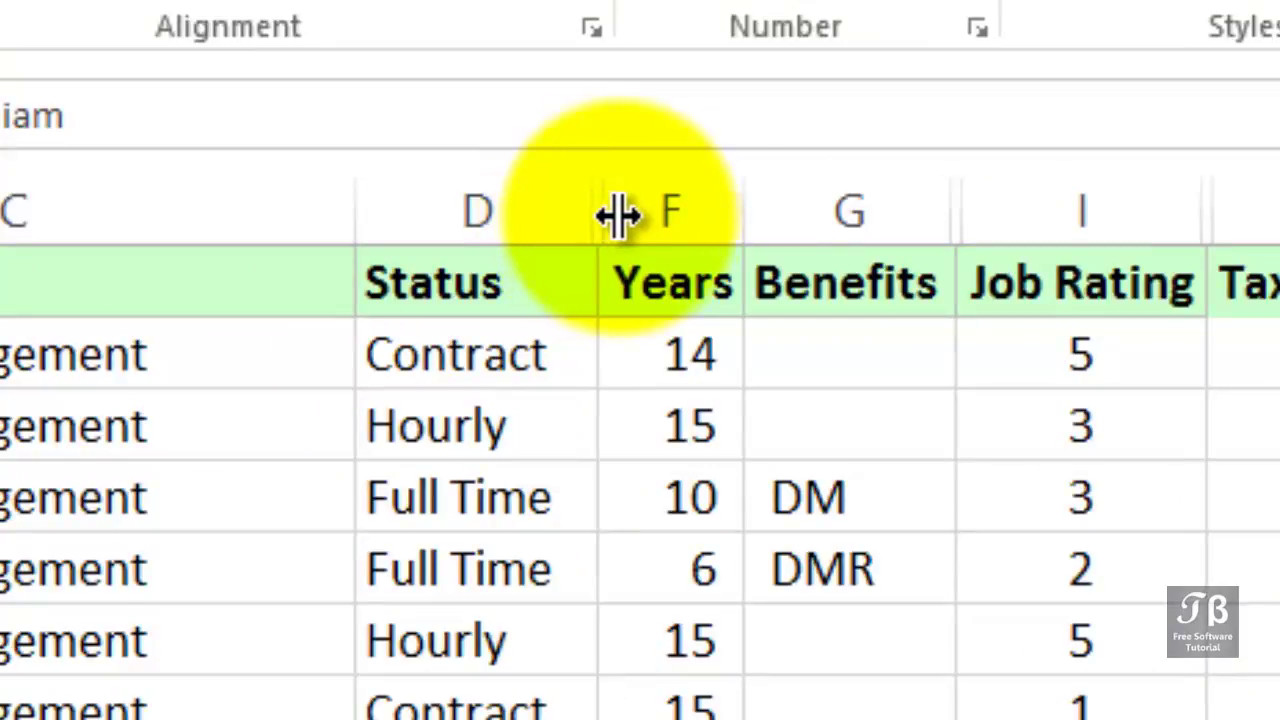
pyautogui.click(557, 215)
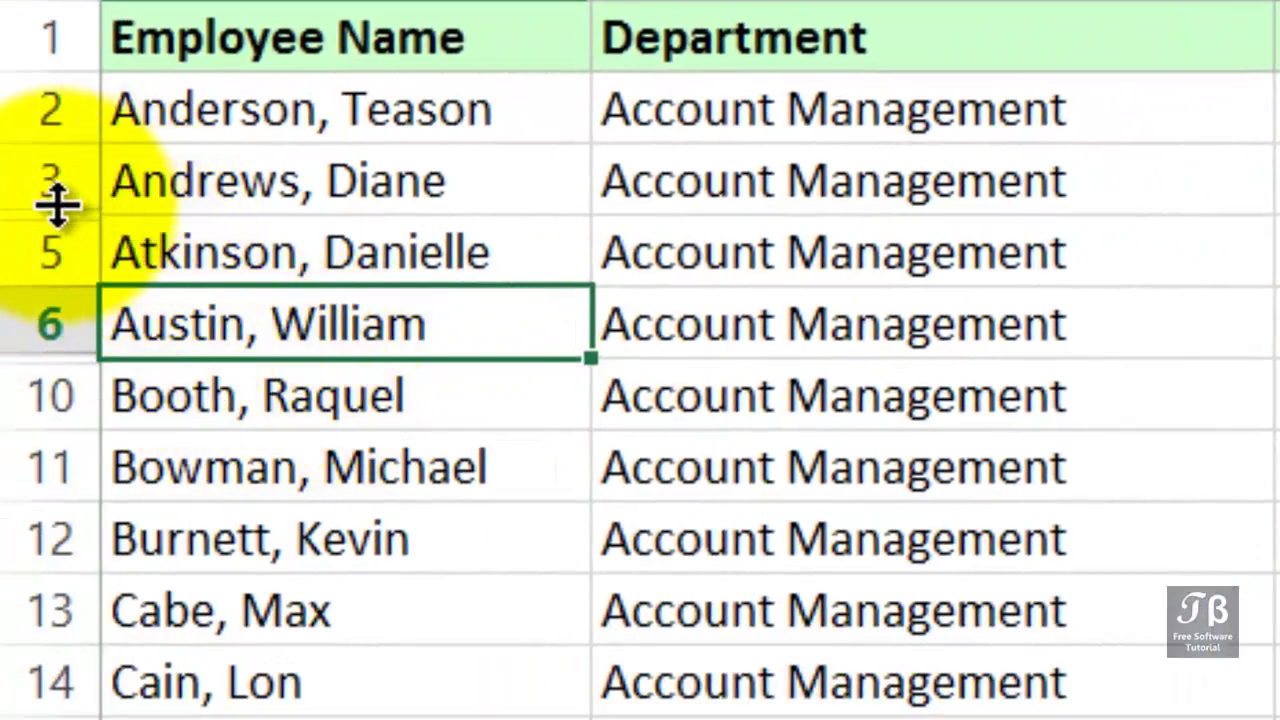
pyautogui.moveTo(170, 205); pyautogui.dragTo(100, 243)
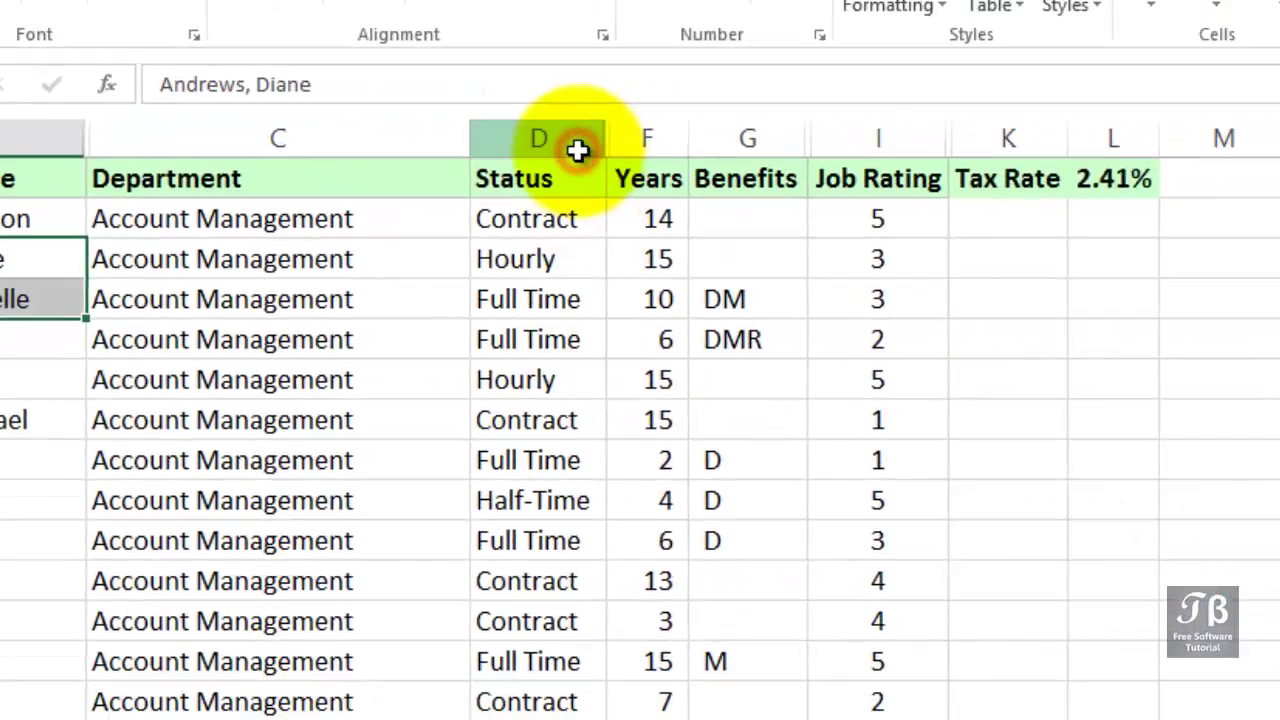
# - Unhide the Hire Date column by way of its neighbouring columns D and F, and undo the unhiding
pyautogui.moveTo(578, 150); pyautogui.dragTo(609, 149)
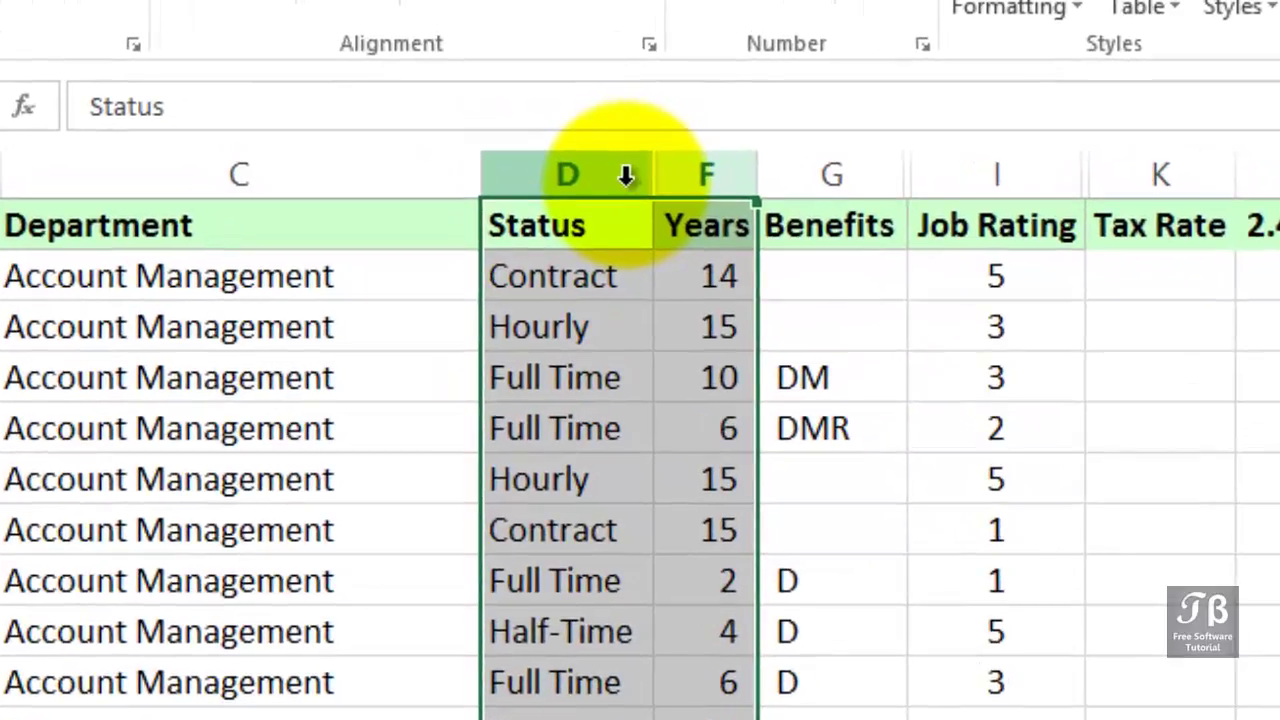
pyautogui.rightClick(626, 176)
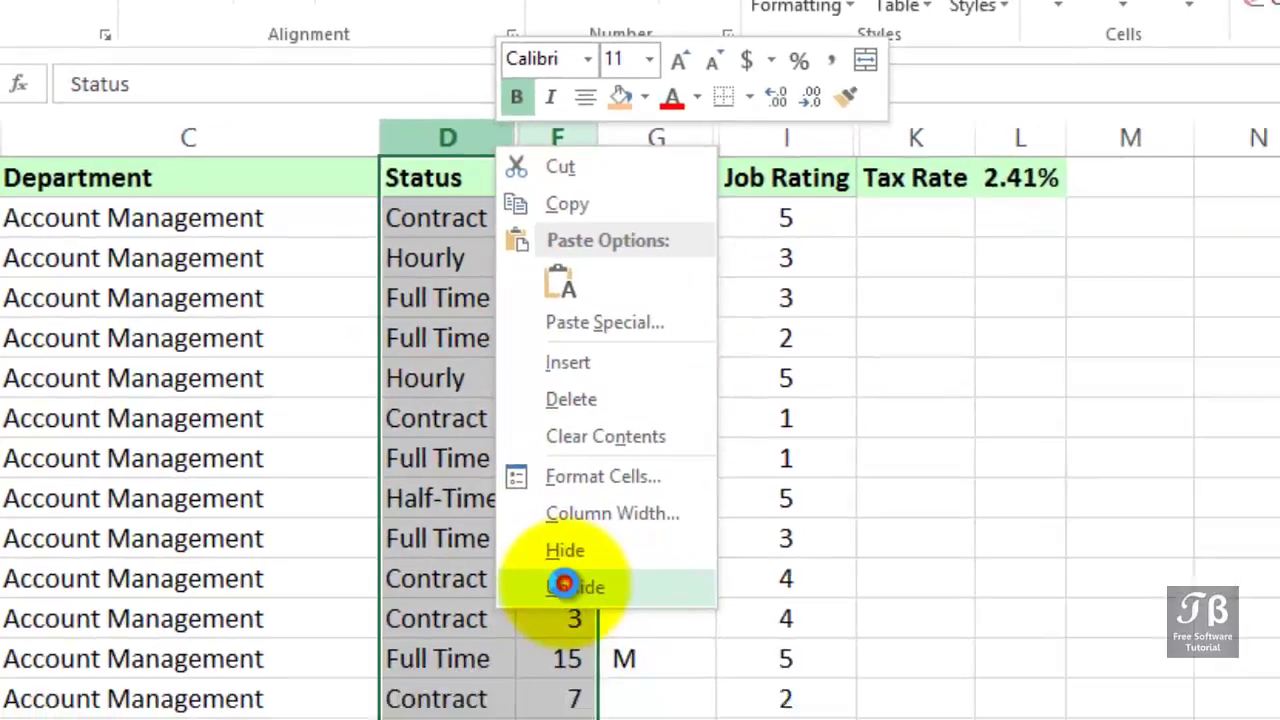
pyautogui.click(564, 585)
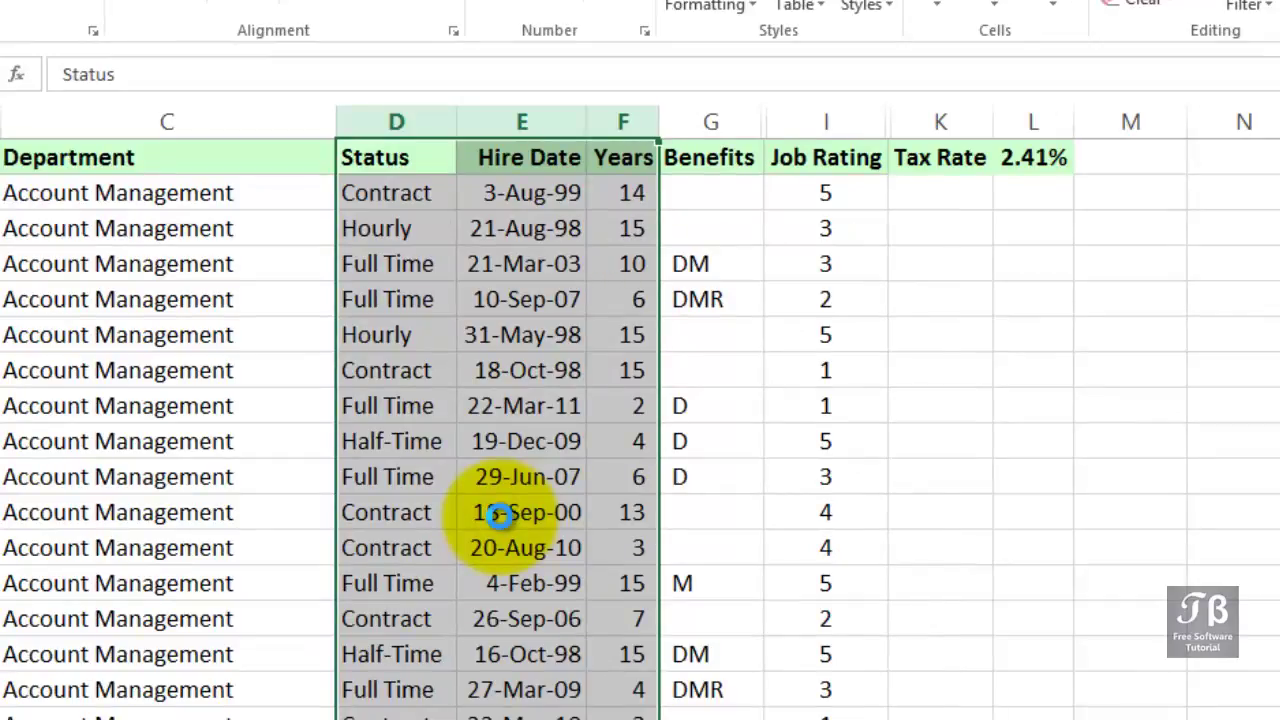
pyautogui.hotkey('ctrl', 'z')
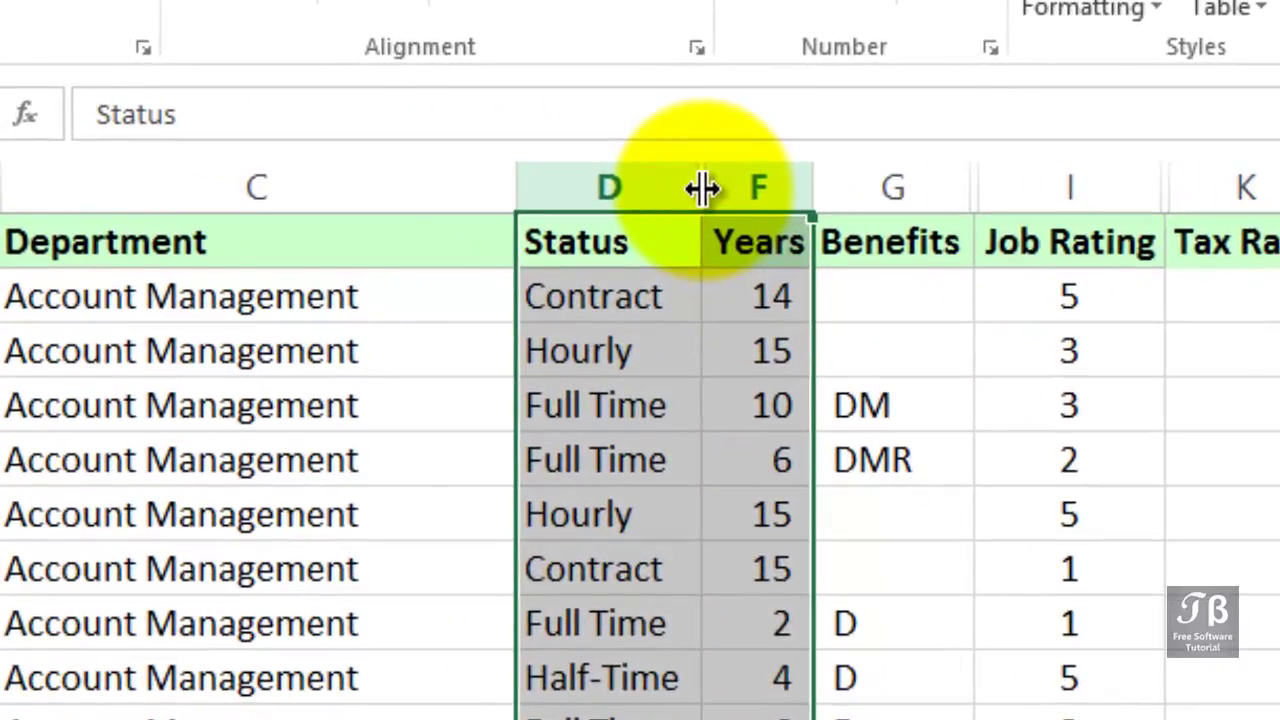
# - Unhide the Hire Date column directly at the border between the Status and Years column headings
pyautogui.doubleClick(702, 188)
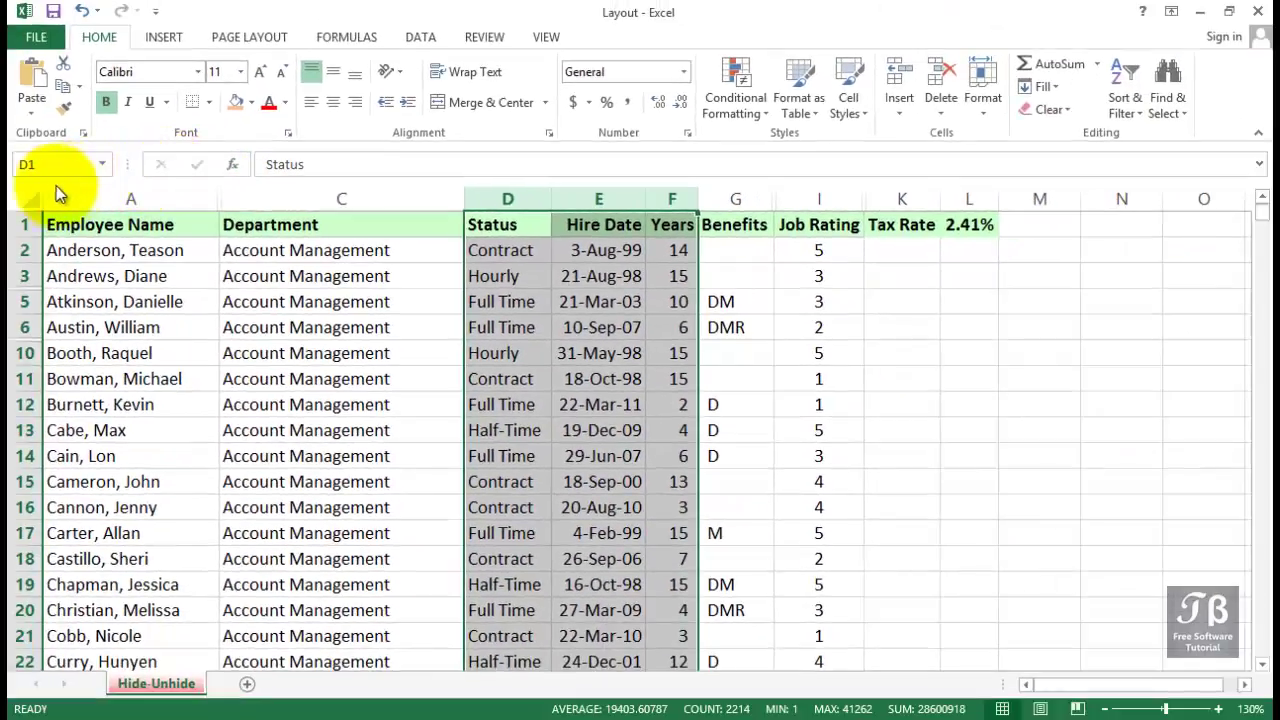
# - Select the whole worksheet and unhide all its hidden columns at once
pyautogui.click(19, 196)
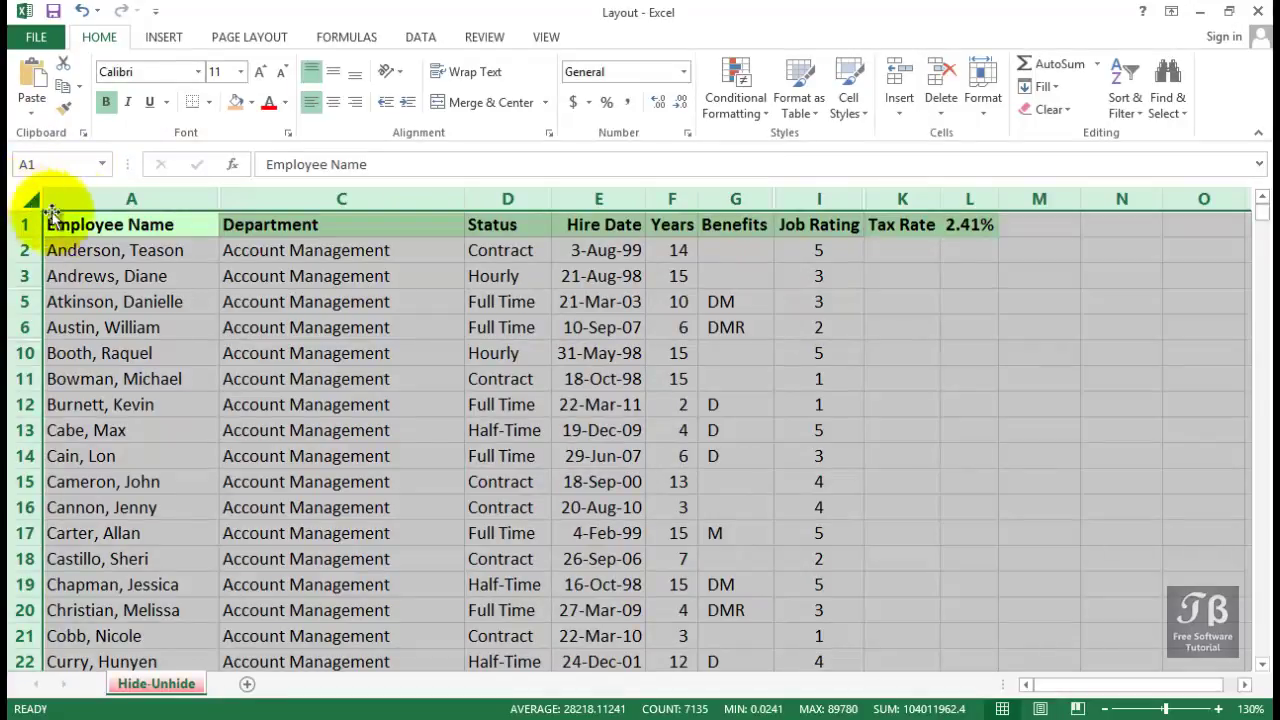
pyautogui.rightClick(176, 207)
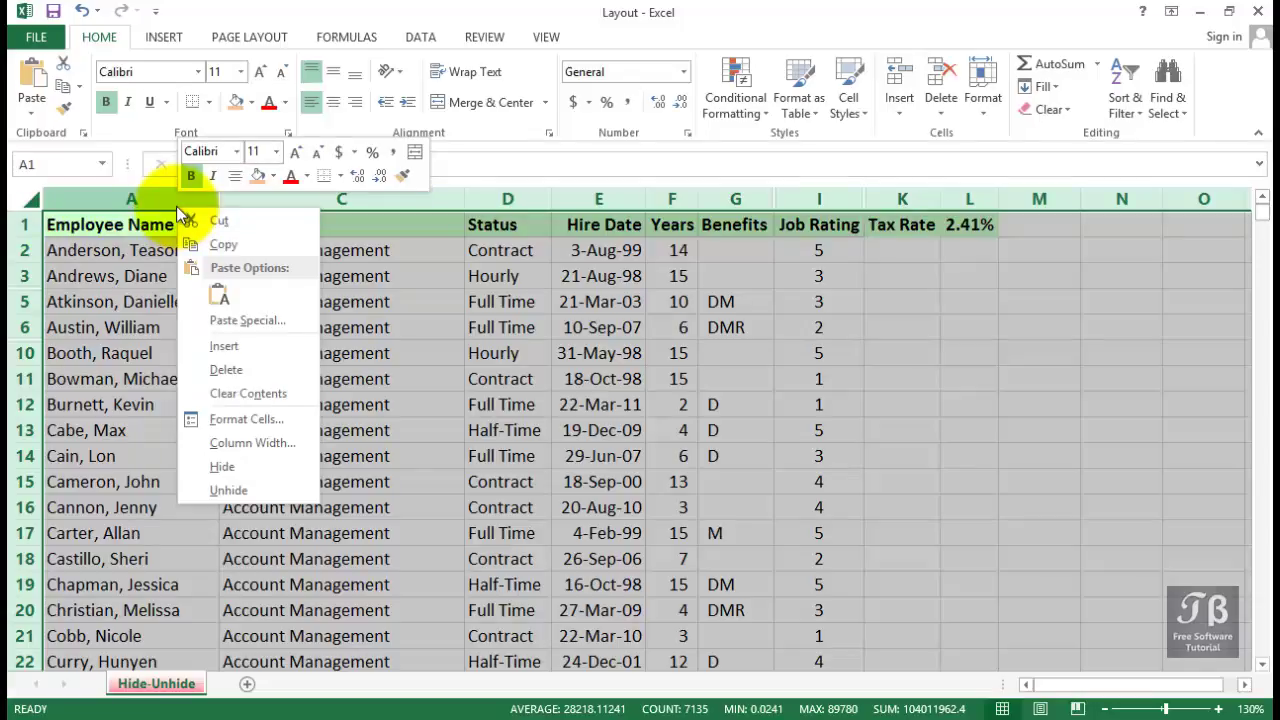
pyautogui.click(237, 490)
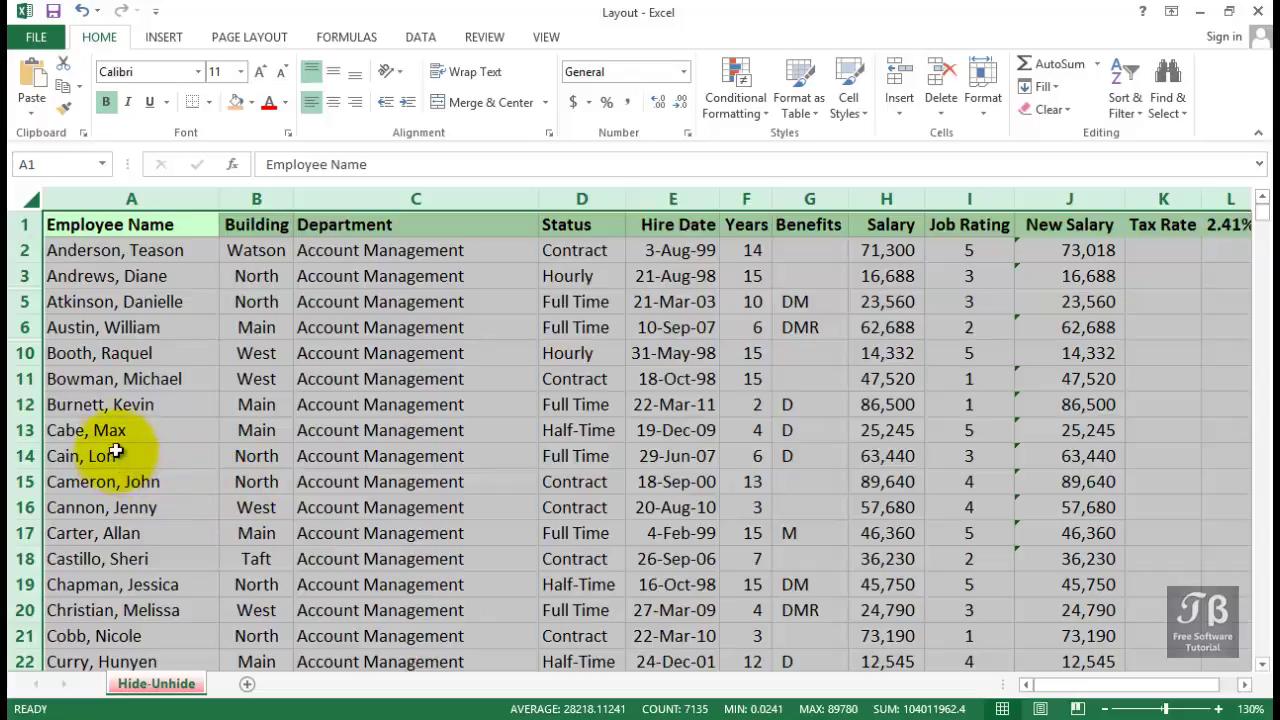
# - Unhide all hidden rows of the selected worksheet and clear the full selection by selecting cell A4
pyautogui.rightClick(26, 278)
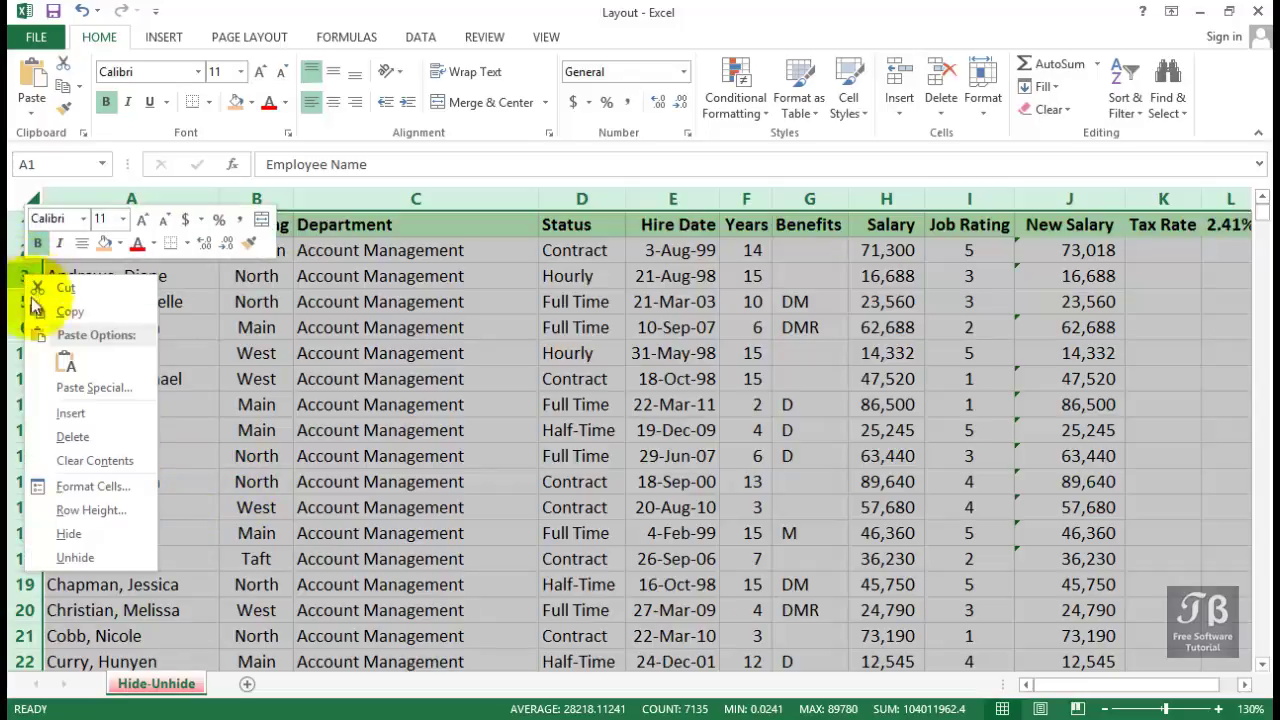
pyautogui.click(85, 554)
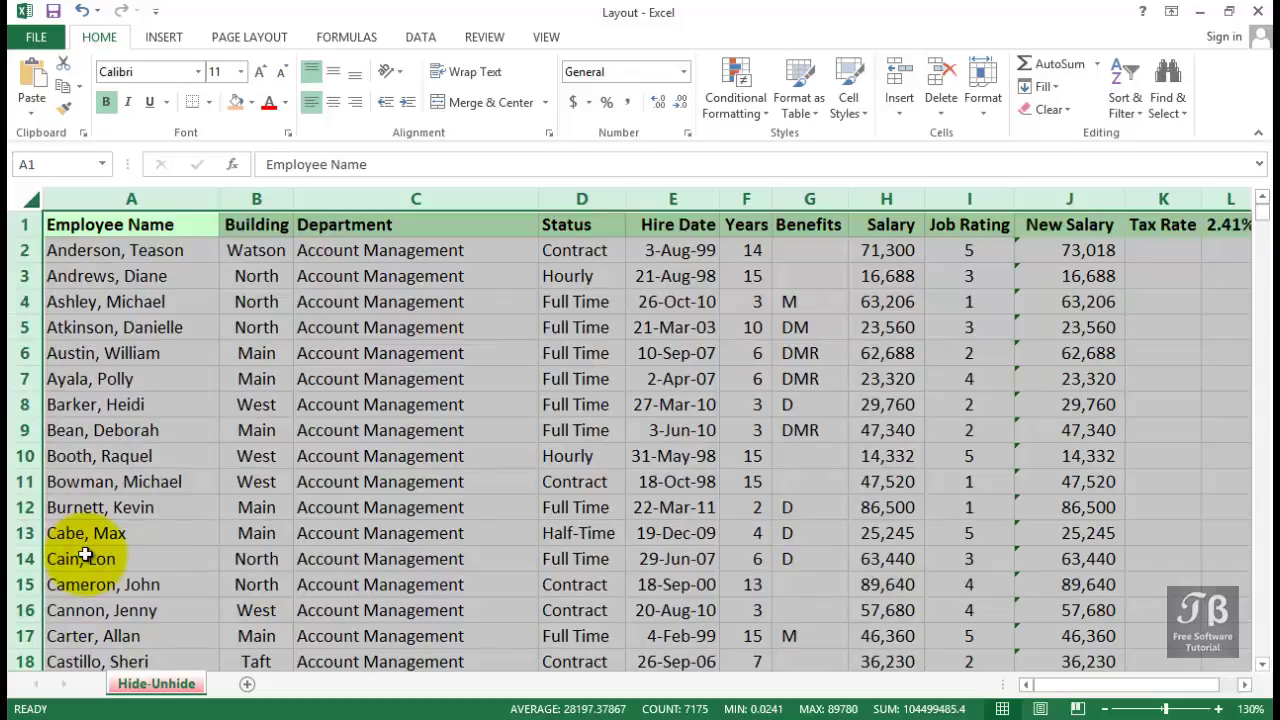
pyautogui.click(100, 305)
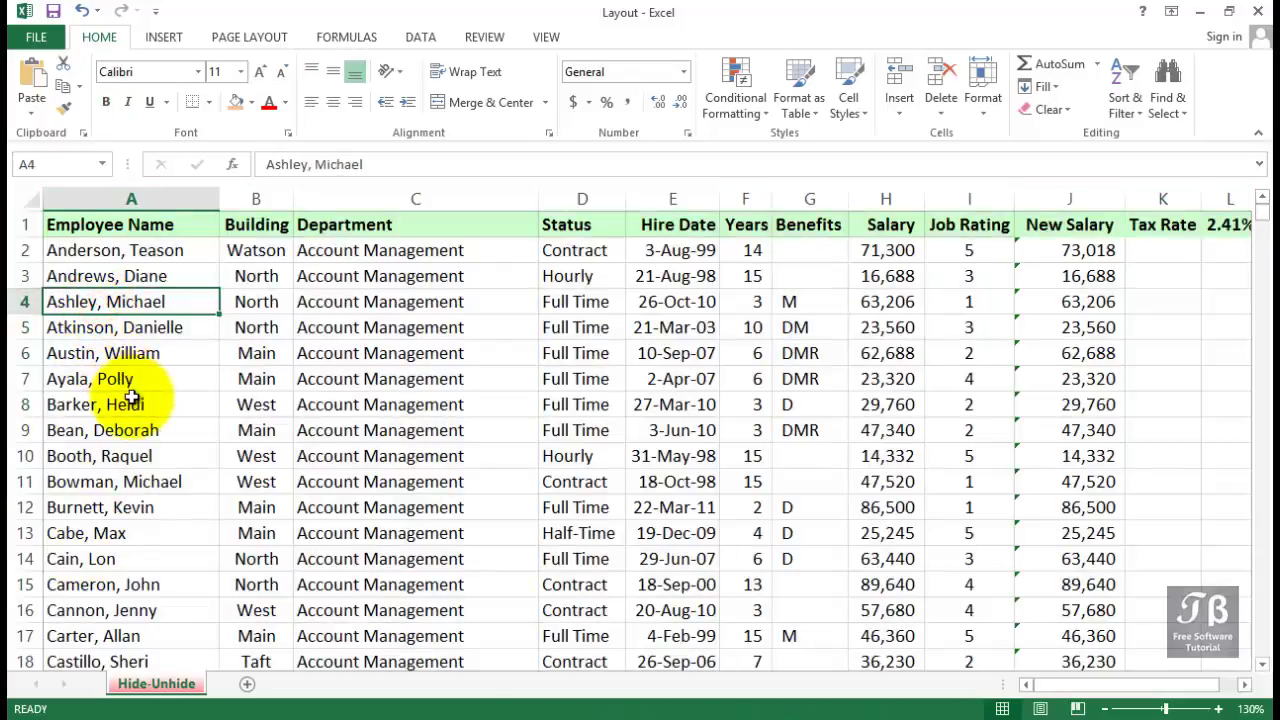